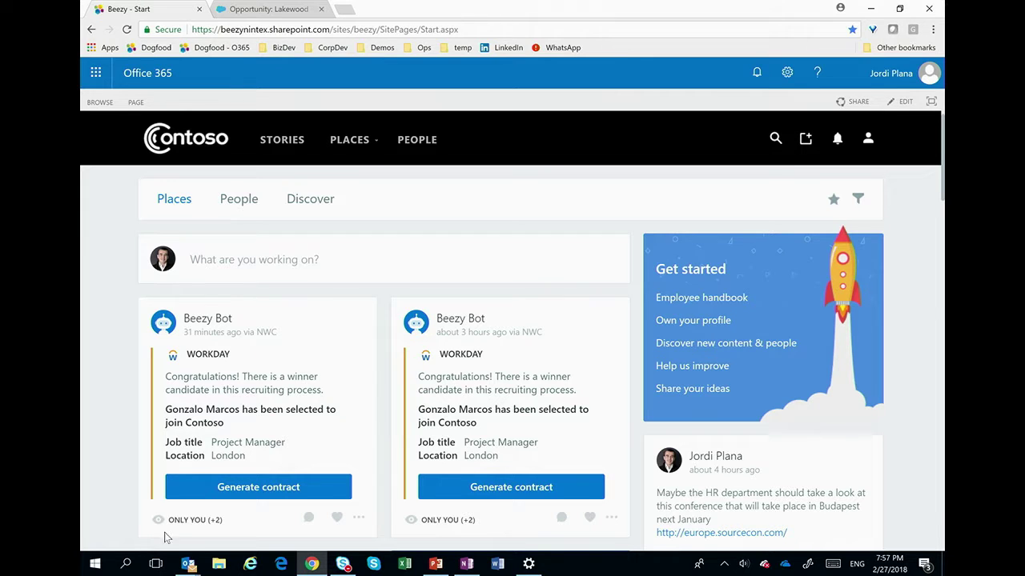
Step: Generate the Project Manager candidate's offer contract from the first Beezy Bot Workday card
{"action": "left_click_drag", "start_coordinate": [177, 519], "coordinate": [239, 529]}
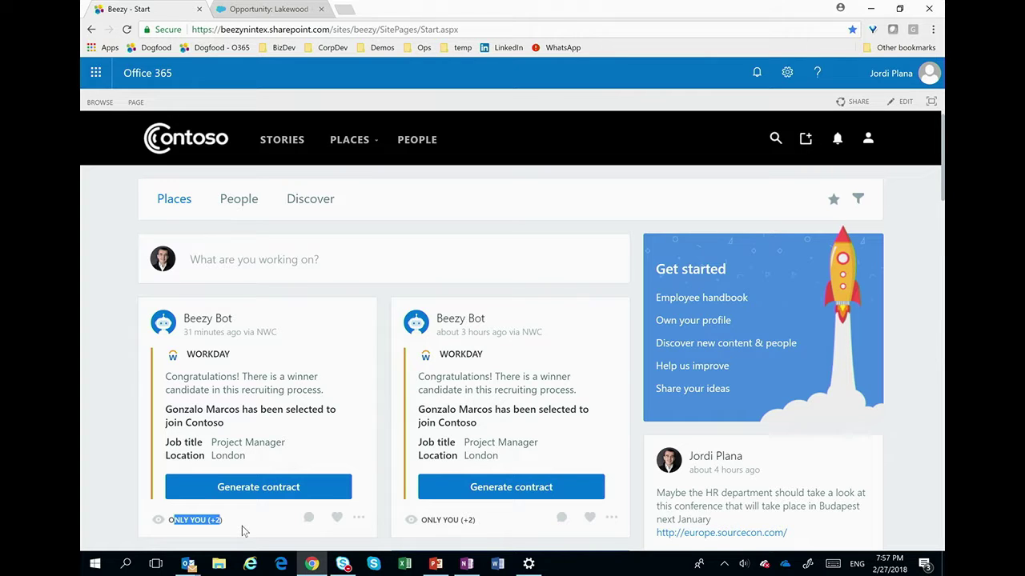
{"action": "left_click", "coordinate": [287, 435]}
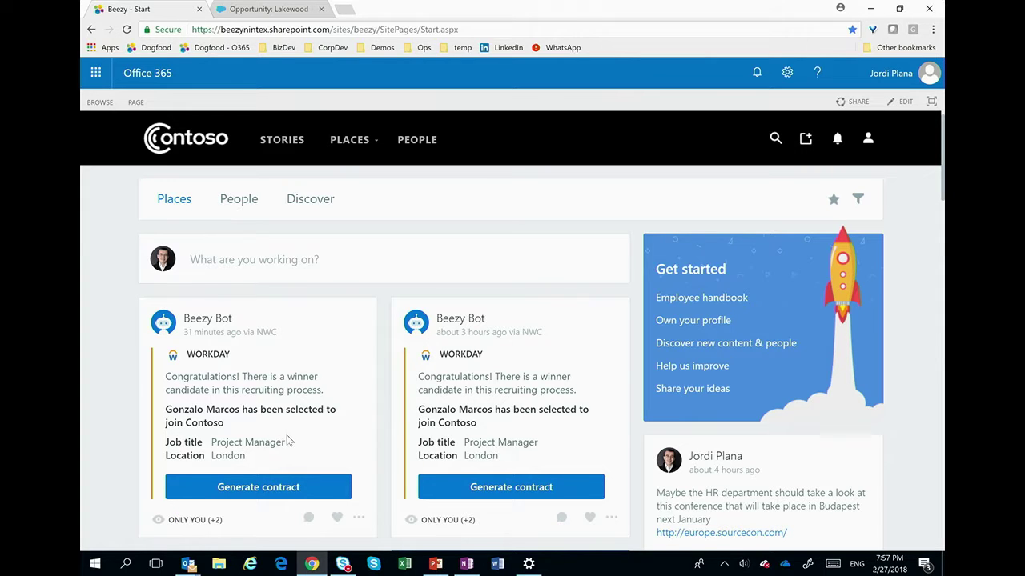
{"action": "left_click", "coordinate": [266, 488]}
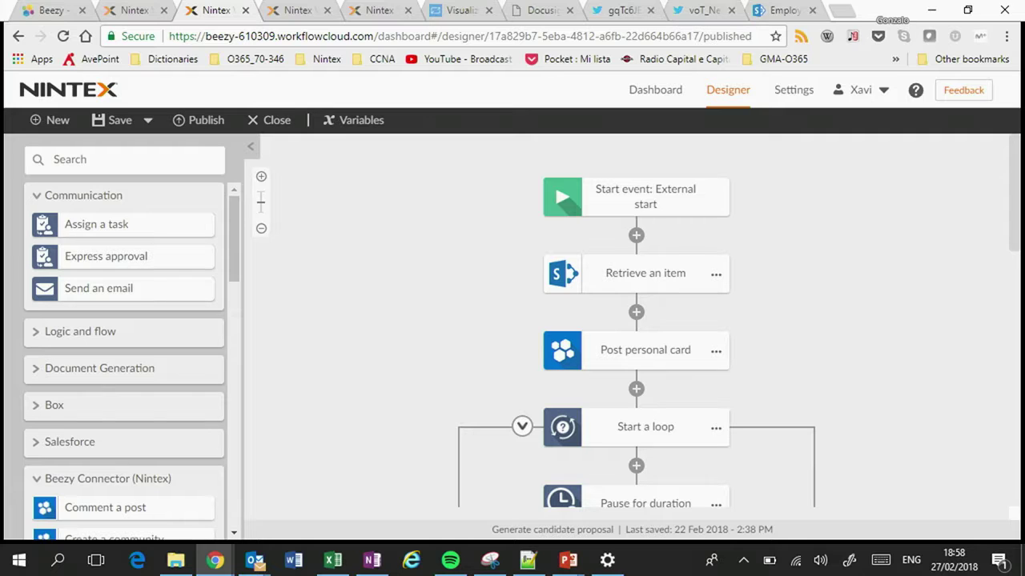
{"action": "scroll", "coordinate": [636, 320], "scroll_direction": "down", "scroll_amount": 3}
{"action": "scroll", "coordinate": [636, 321], "scroll_direction": "down", "scroll_amount": 1}
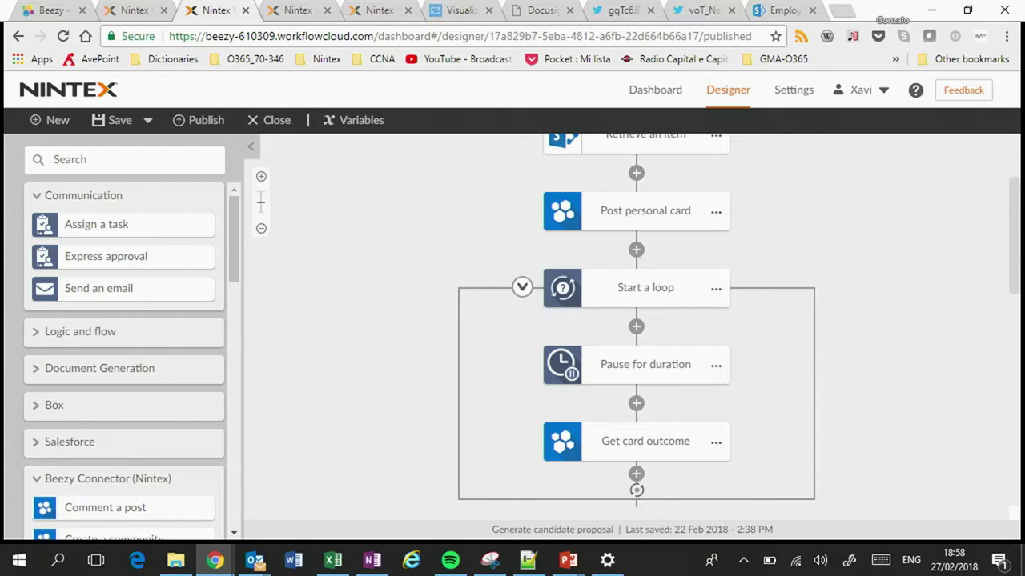
{"action": "scroll", "coordinate": [636, 320], "scroll_direction": "down", "scroll_amount": 4}
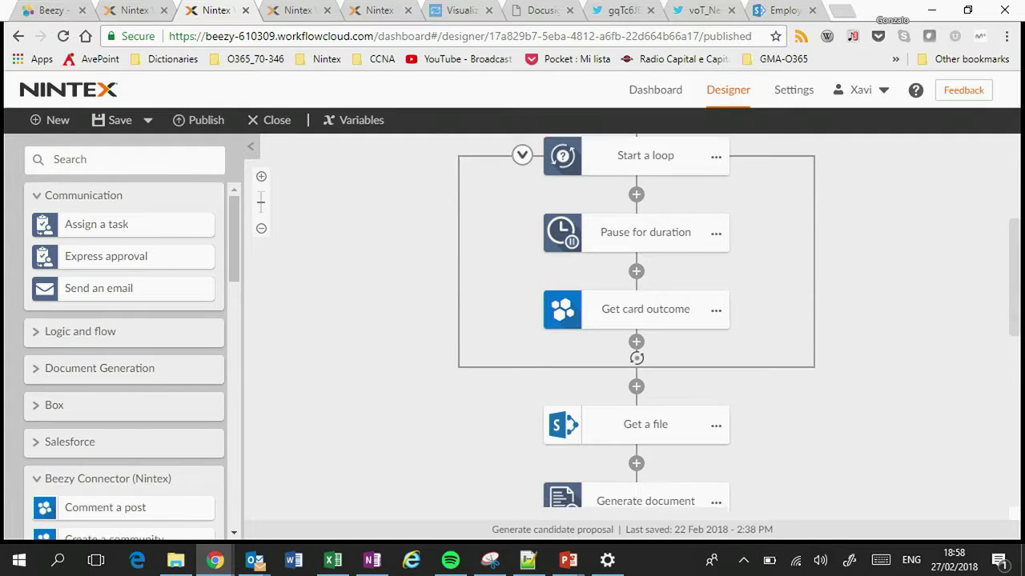
{"action": "scroll", "coordinate": [636, 320], "scroll_direction": "down", "scroll_amount": 3}
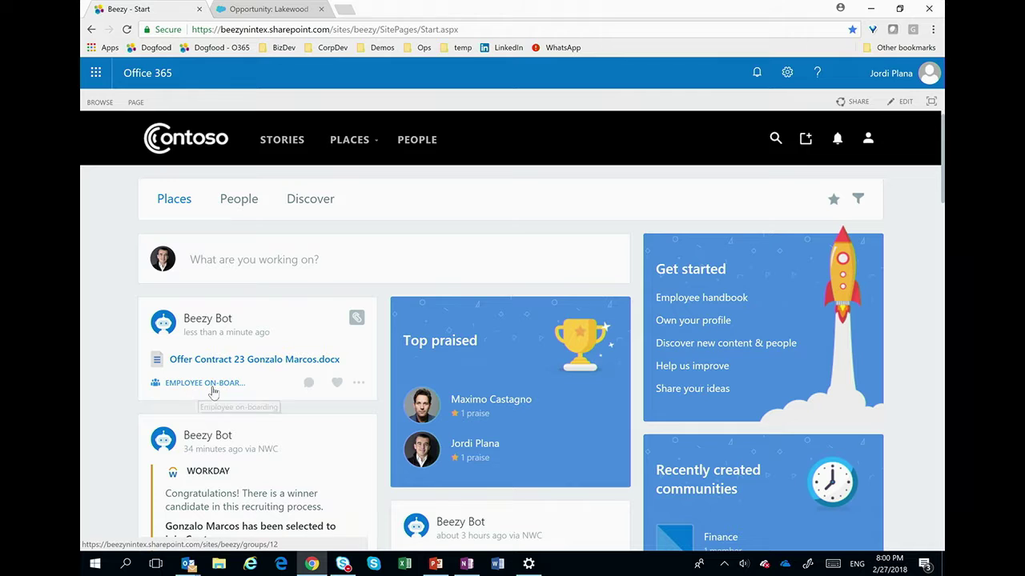
Step: Open the Offer Contract .docx page and scroll through the Contract of Employment preview
{"action": "left_click", "coordinate": [260, 364]}
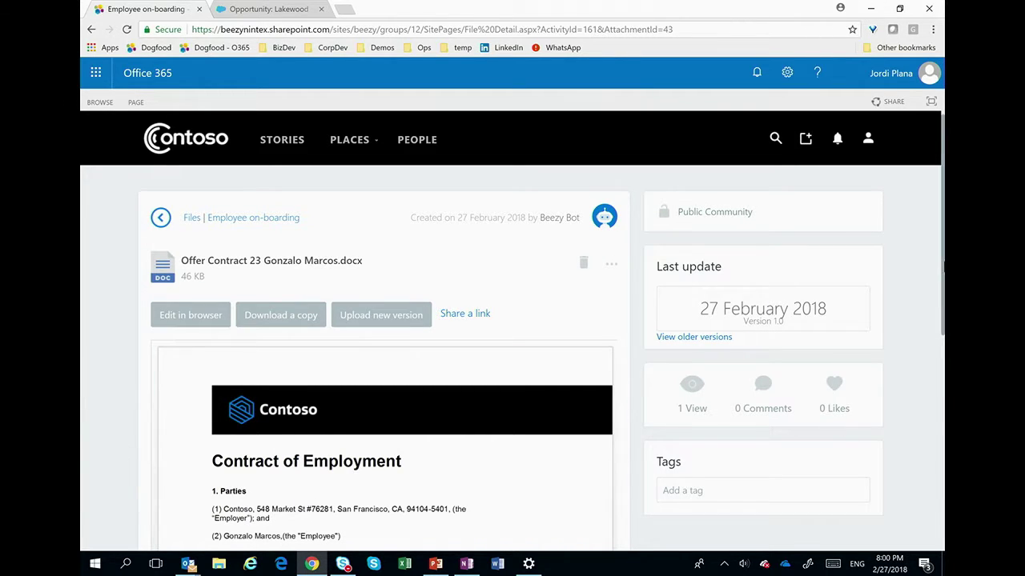
{"action": "scroll", "coordinate": [719, 368], "scroll_direction": "down", "scroll_amount": 3}
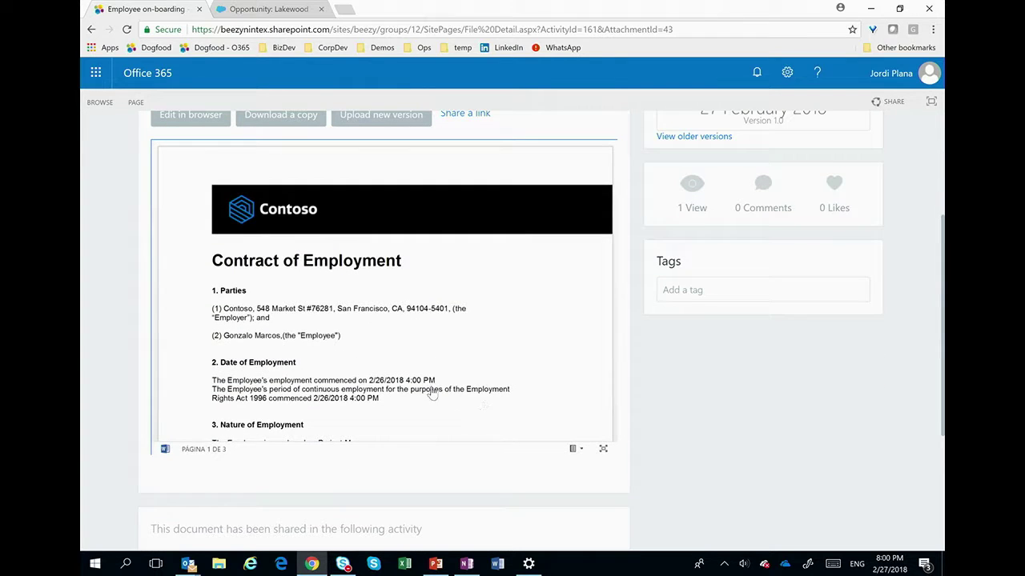
{"action": "scroll", "coordinate": [417, 375], "scroll_direction": "down", "scroll_amount": 1}
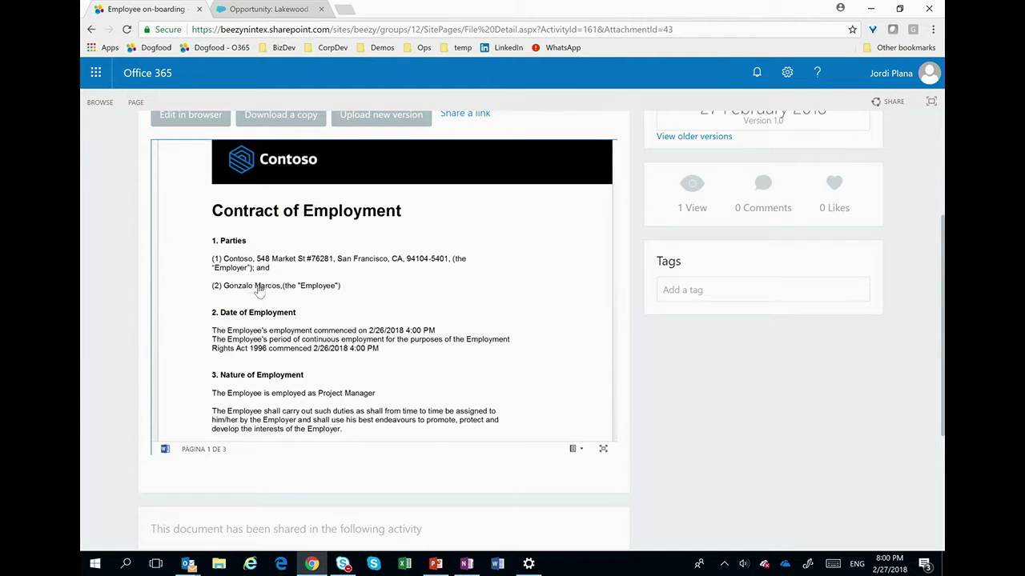
{"action": "left_click_drag", "start_coordinate": [456, 393], "coordinate": [444, 304]}
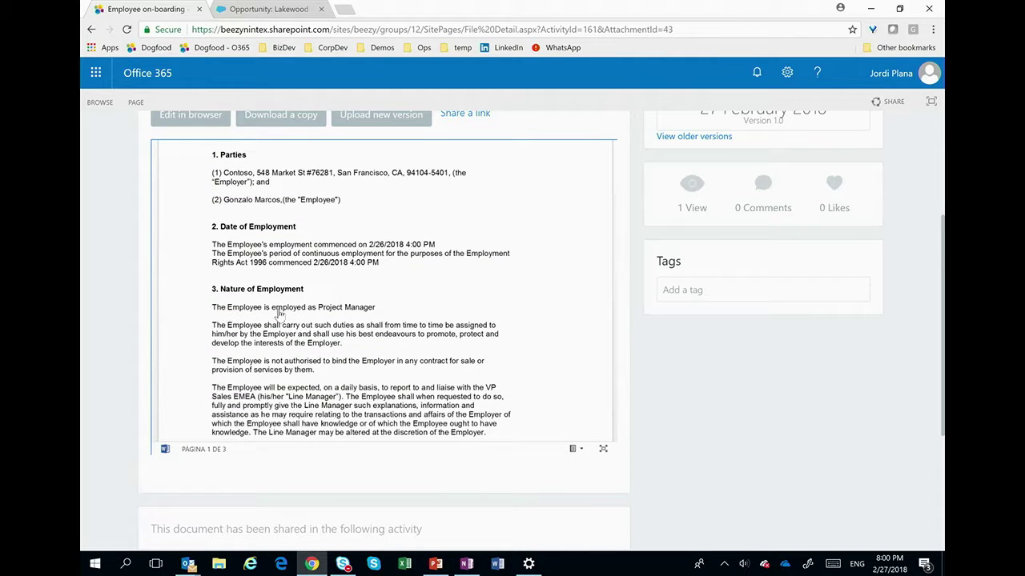
{"action": "left_click_drag", "start_coordinate": [405, 348], "coordinate": [417, 277]}
{"action": "left_click_drag", "start_coordinate": [407, 373], "coordinate": [411, 298]}
{"action": "left_click_drag", "start_coordinate": [935, 329], "coordinate": [936, 448]}
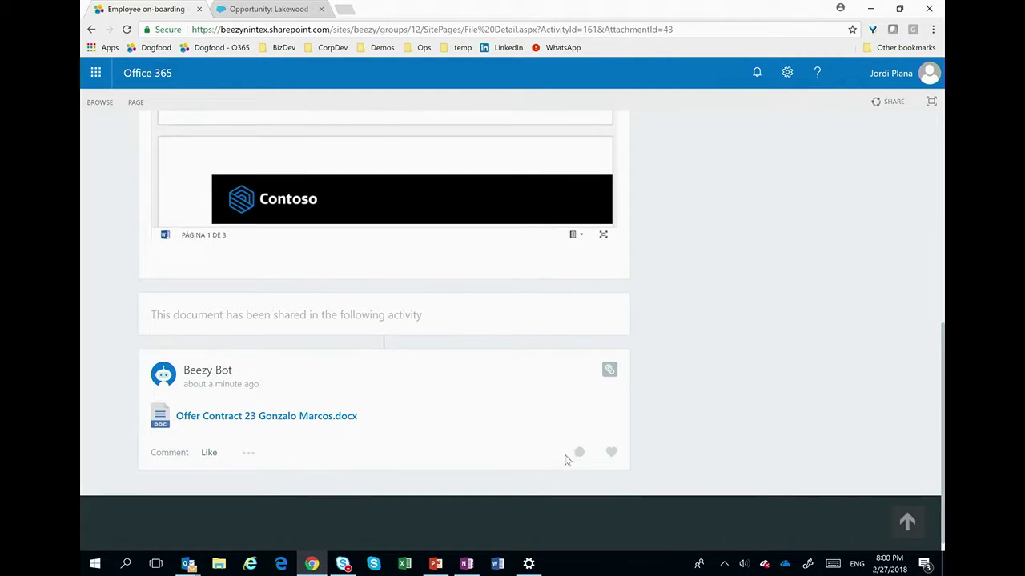
{"action": "left_click", "coordinate": [579, 453]}
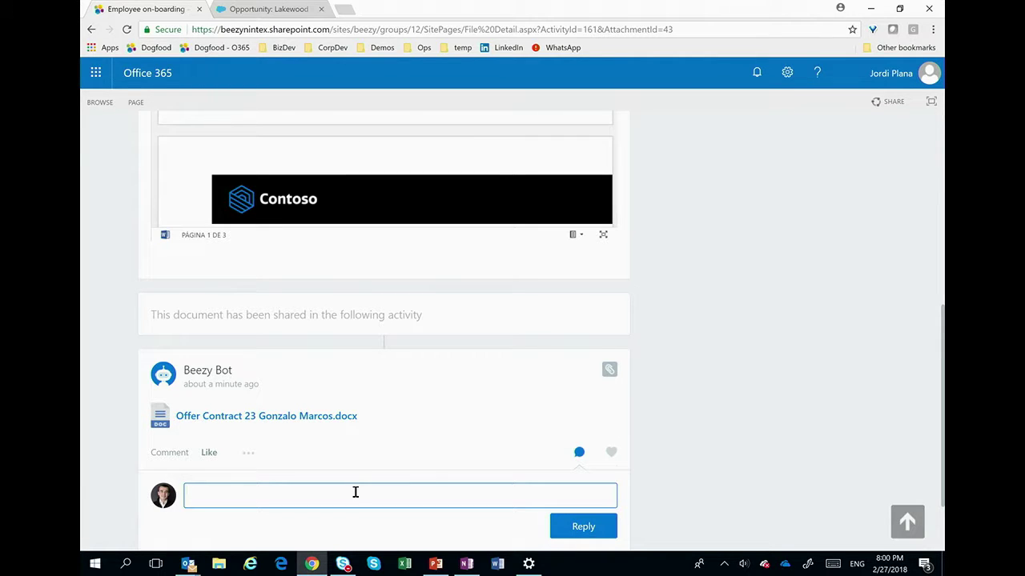
{"action": "type", "text": "Please @xavi"}
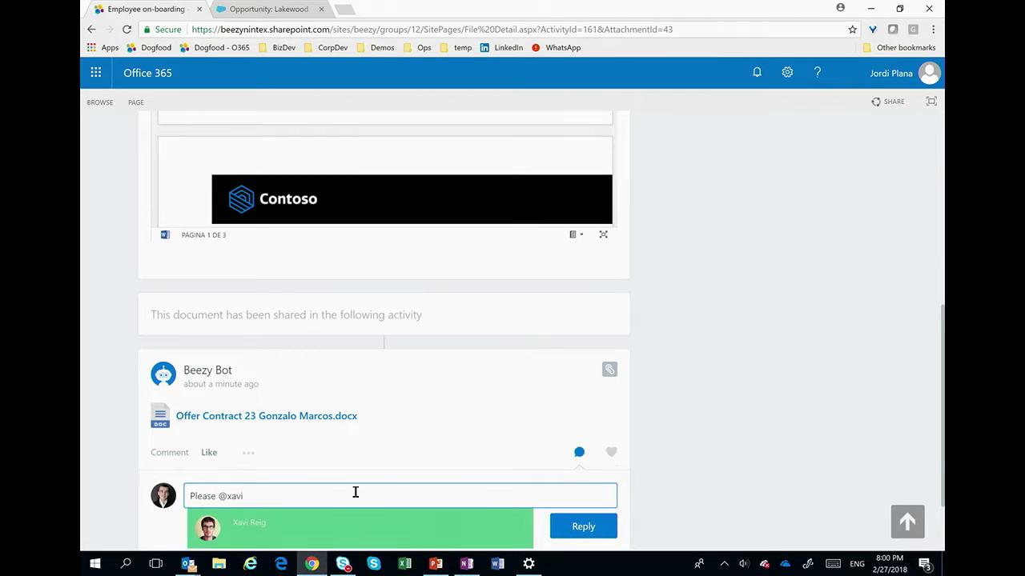
{"action": "left_click", "coordinate": [273, 526]}
{"action": "type", "text": "review the "}
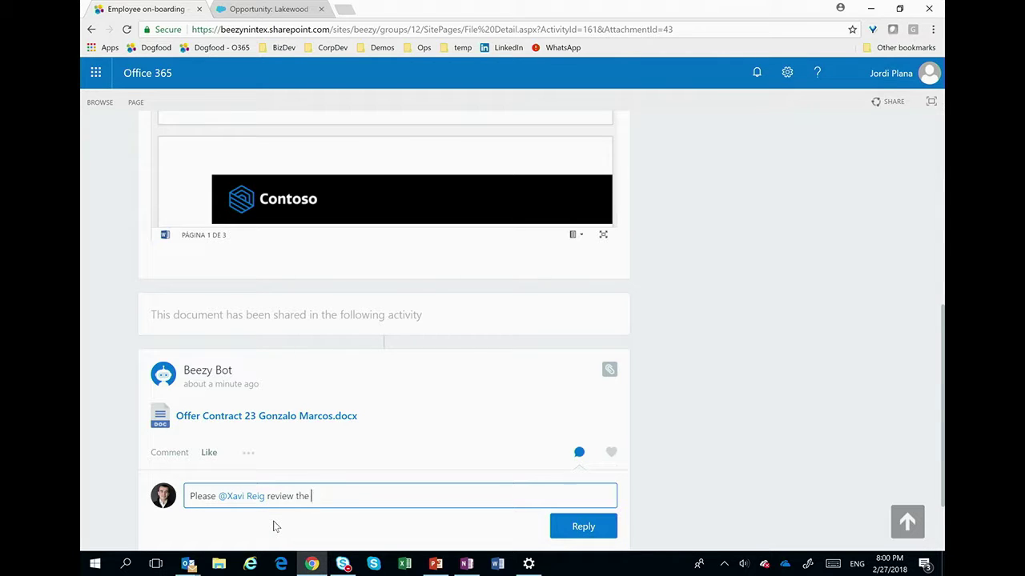
{"action": "type", "text": "contract"}
{"action": "left_click", "coordinate": [589, 534]}
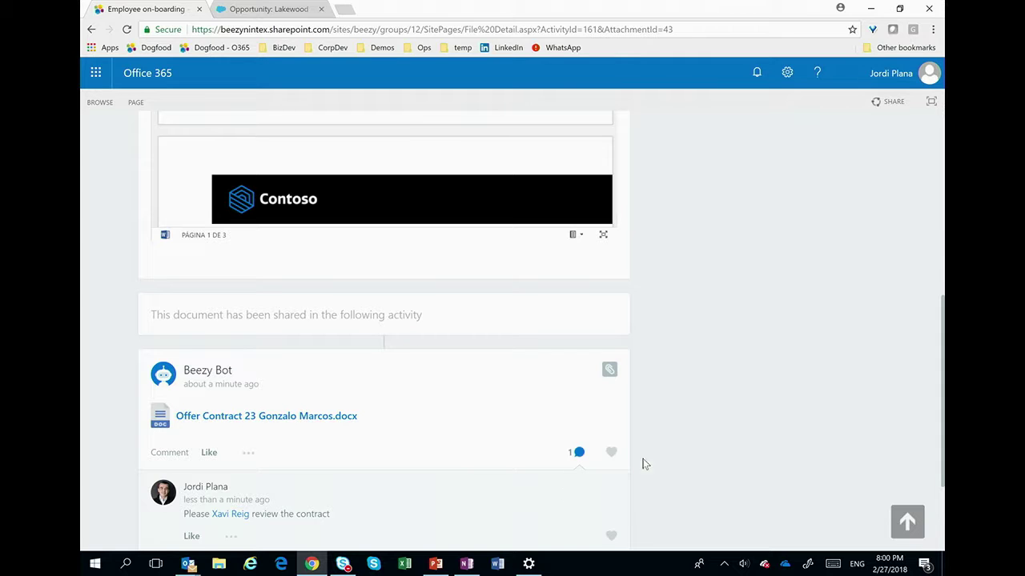
{"action": "scroll", "coordinate": [942, 392], "scroll_direction": "up", "scroll_amount": 4}
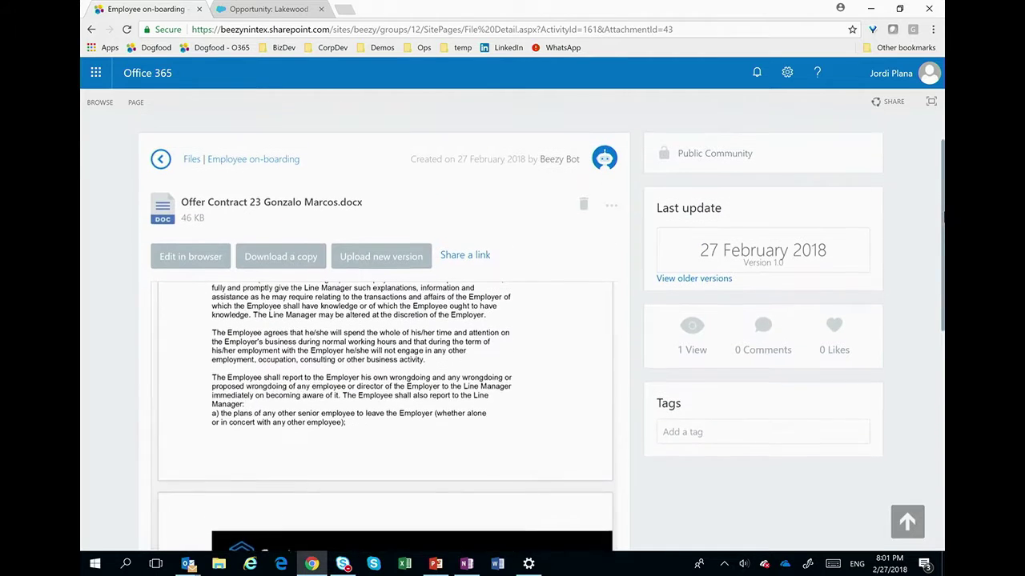
{"action": "scroll", "coordinate": [942, 240], "scroll_direction": "up", "scroll_amount": 2}
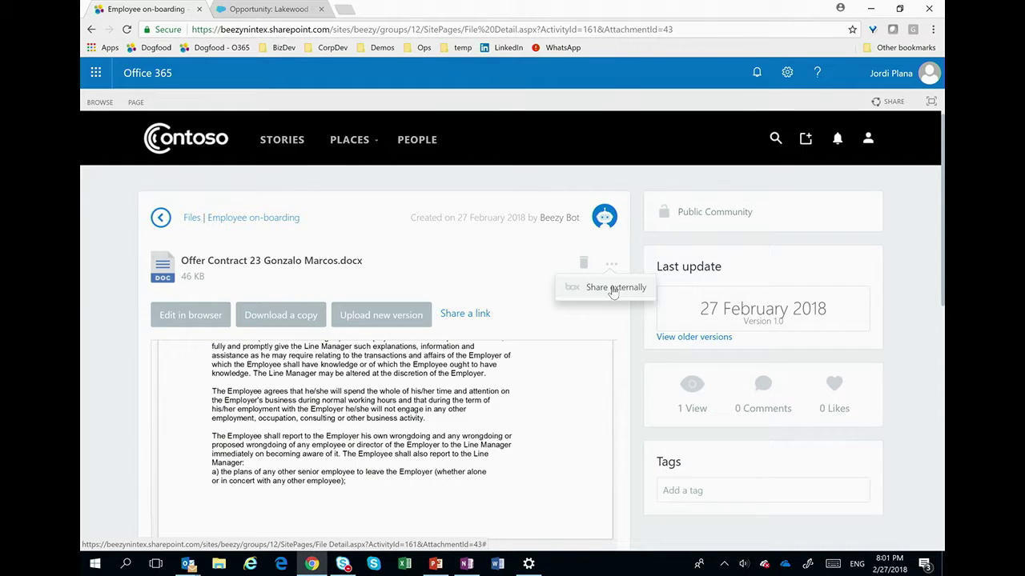
Step: Share the contract externally to the candidate's e-mail with message 'We are thrilled to send you this job offer'
{"action": "left_click", "coordinate": [613, 290]}
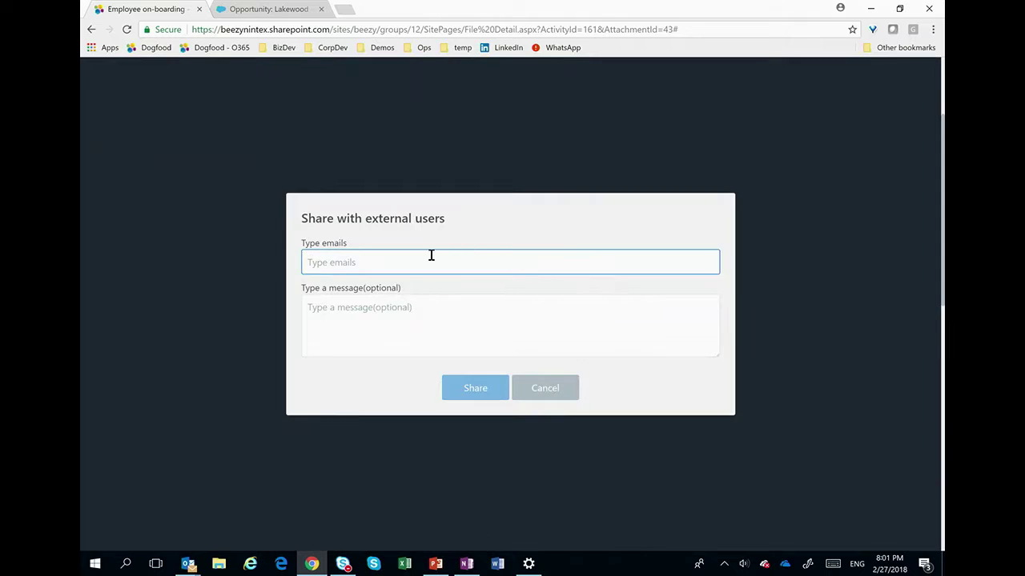
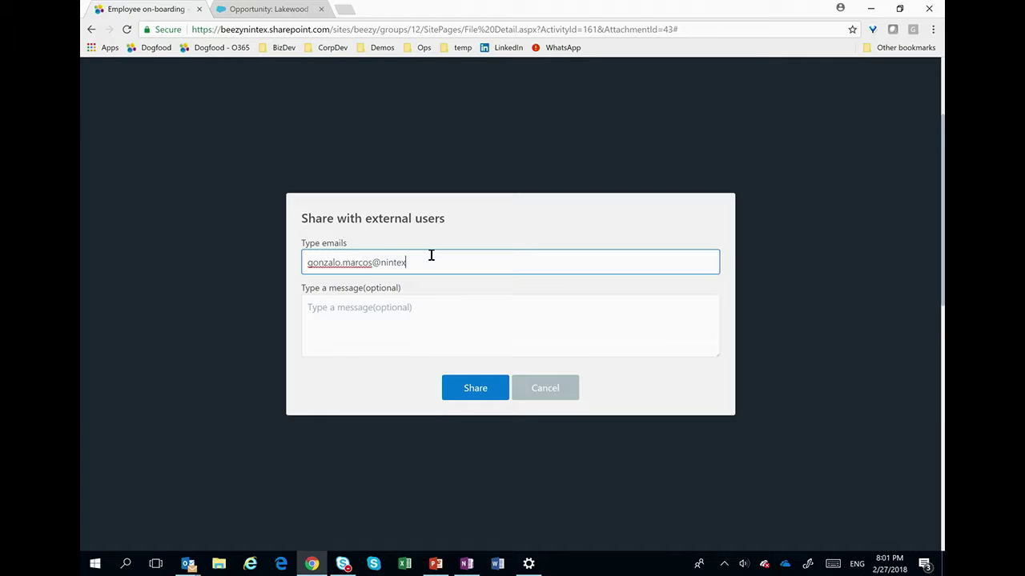
{"action": "key", "text": "Tab"}
{"action": "type", "text": "Welcom"}
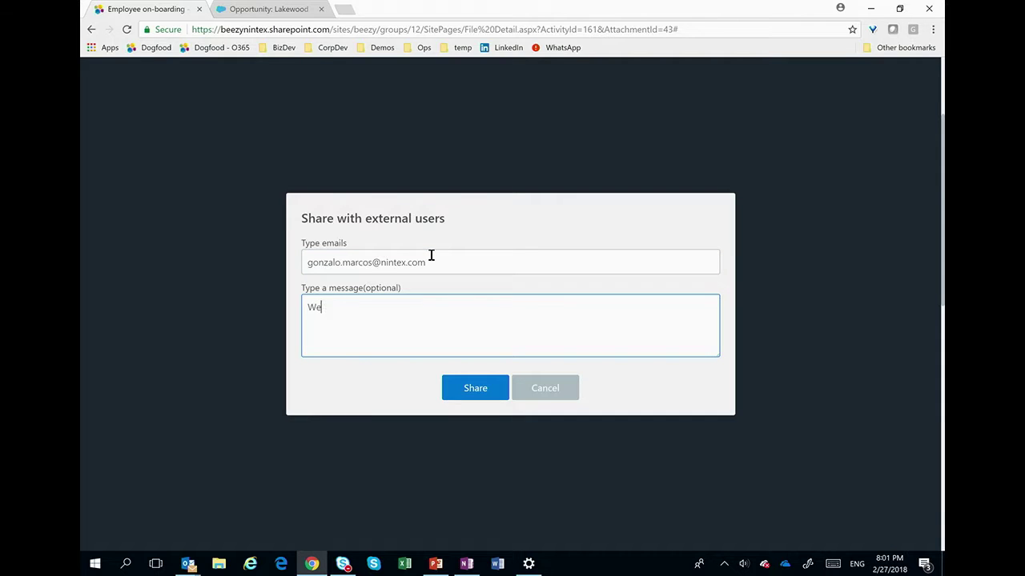
{"action": "key", "text": "BackSpace"}
{"action": "key", "text": "BackSpace"}
{"action": "key", "text": "BackSpace"}
{"action": "key", "text": "BackSpace"}
{"action": "key", "text": "BackSpace"}
{"action": "key", "text": "BackSpace"}
{"action": "type", "text": "We are thrilled to send yoou this job offer"}
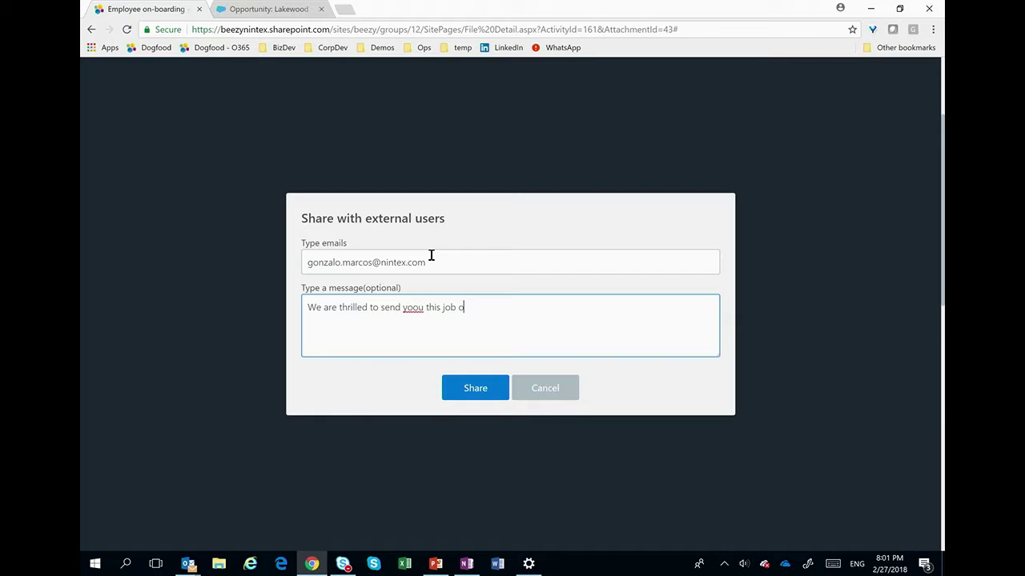
{"action": "key", "text": "Left"}
{"action": "key", "text": "Left"}
{"action": "key", "text": "Left"}
{"action": "key", "text": "Left"}
{"action": "key", "text": "Left"}
{"action": "key", "text": "Left"}
{"action": "key", "text": "Left"}
{"action": "key", "text": "Left"}
{"action": "key", "text": "Left"}
{"action": "key", "text": "Left"}
{"action": "key", "text": "Left"}
{"action": "key", "text": "Left"}
{"action": "key", "text": "Left"}
{"action": "key", "text": "Left"}
{"action": "key", "text": "Left"}
{"action": "key", "text": "Left"}
{"action": "key", "text": "BackSpace"}
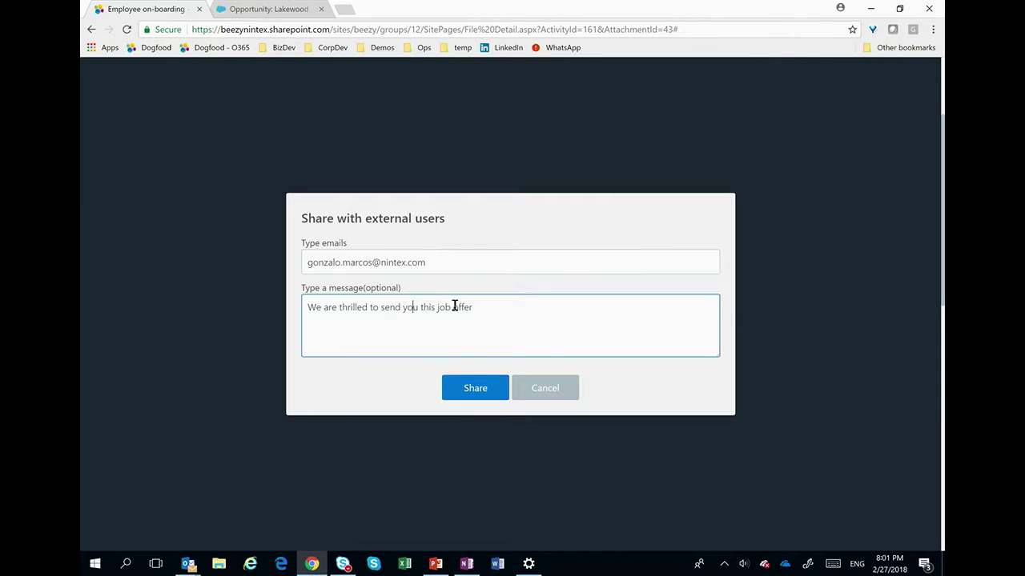
{"action": "left_click", "coordinate": [474, 387]}
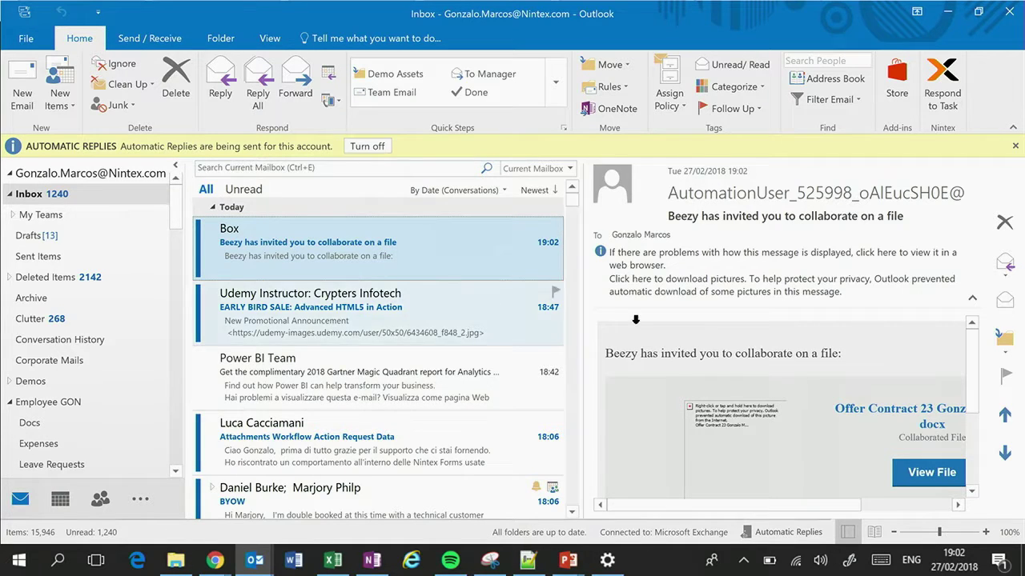
Step: Download the pictures in Box's invitation e-mail and view the shared contract in Box
{"action": "left_click", "coordinate": [743, 290]}
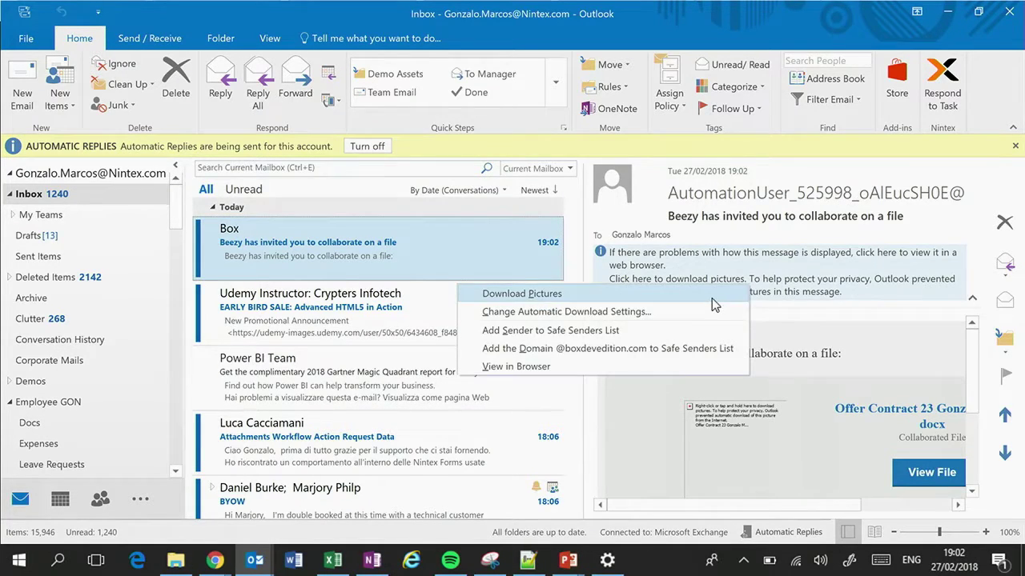
{"action": "left_click", "coordinate": [711, 296]}
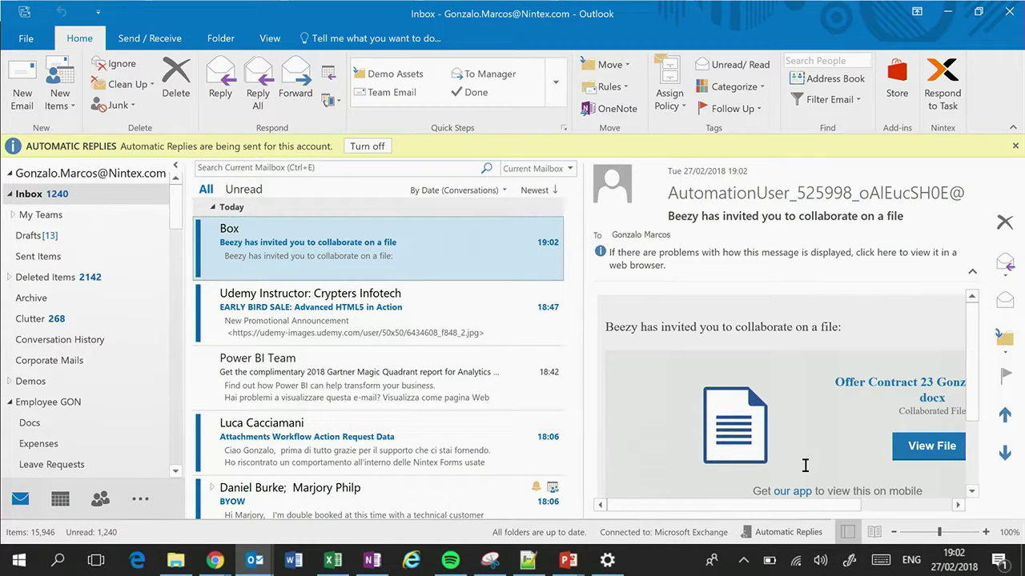
{"action": "left_click", "coordinate": [920, 453]}
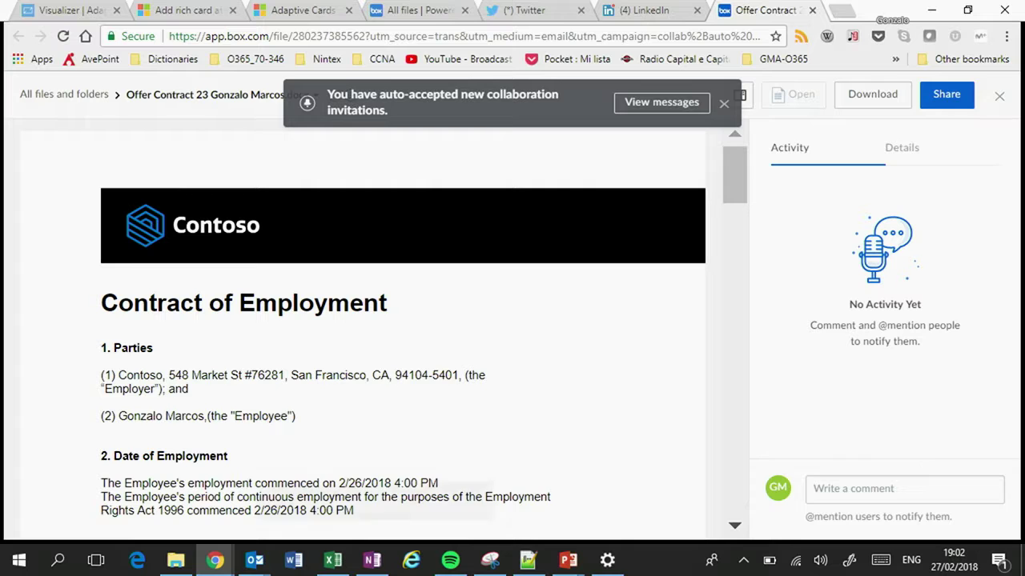
Step: Scroll the Box preview down to page 2's right-to-work section
{"action": "scroll", "coordinate": [568, 285], "scroll_direction": "down", "scroll_amount": 2}
{"action": "scroll", "coordinate": [569, 284], "scroll_direction": "down", "scroll_amount": 3}
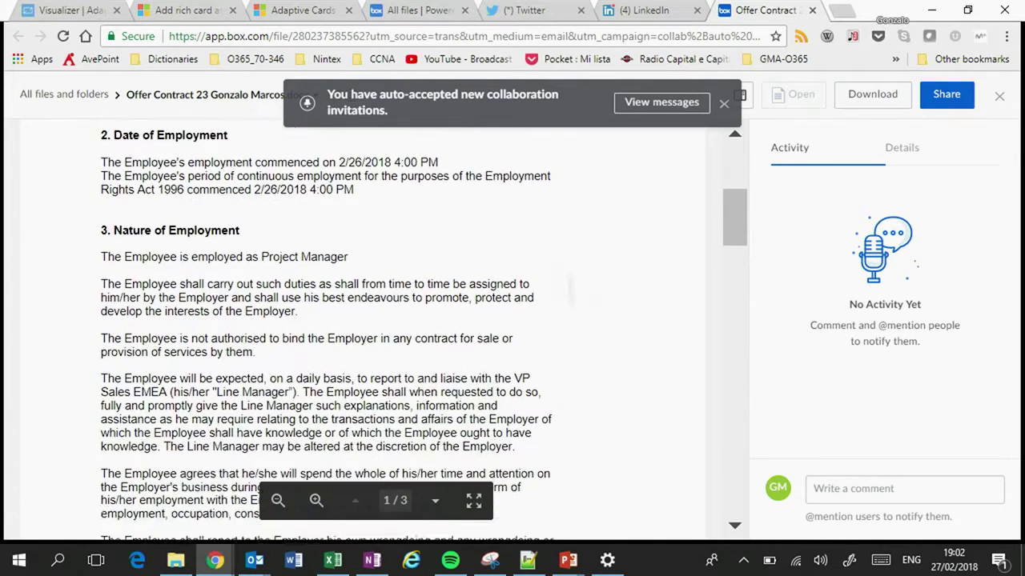
{"action": "scroll", "coordinate": [569, 288], "scroll_direction": "down", "scroll_amount": 6}
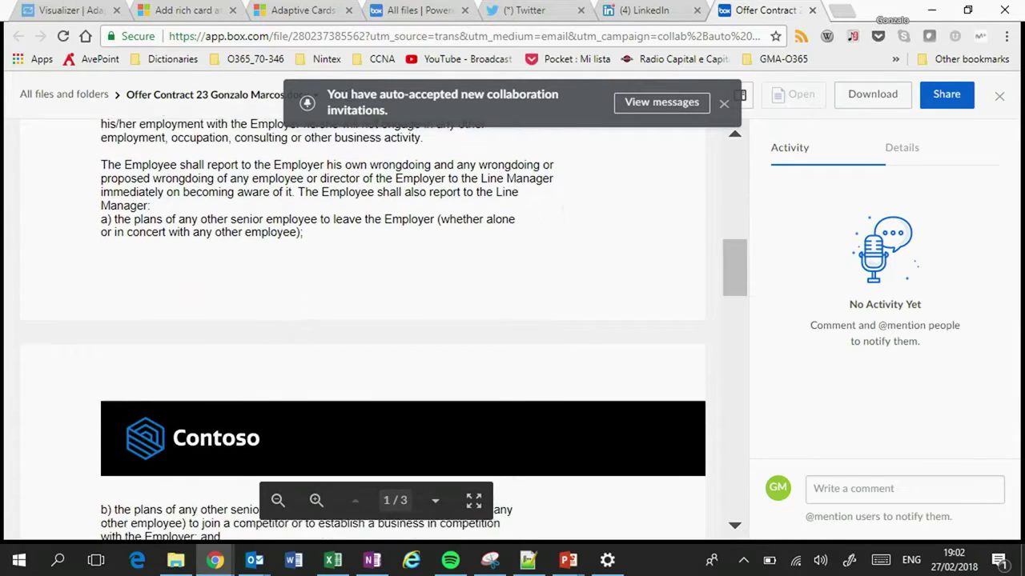
{"action": "scroll", "coordinate": [385, 331], "scroll_direction": "down", "scroll_amount": 4}
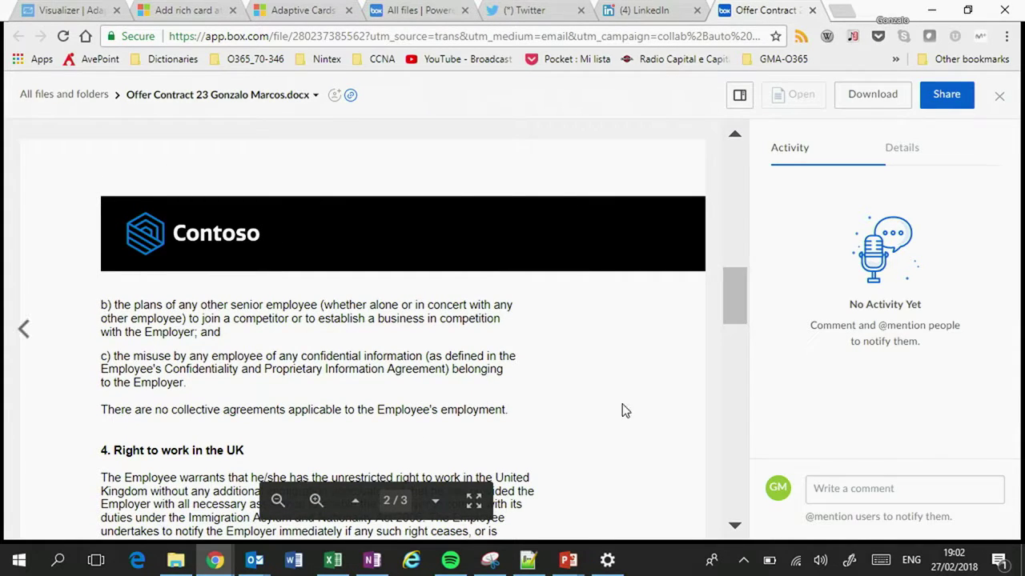
Step: Post the Box comment 'I'm fine with it but we need to review the amount of days off'
{"action": "left_click", "coordinate": [841, 489]}
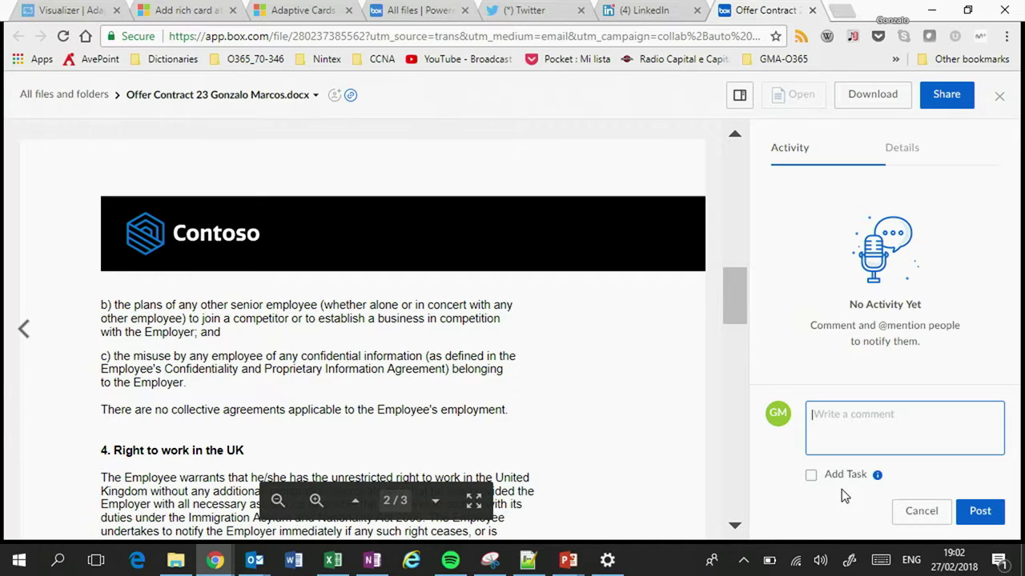
{"action": "type", "text": "I"}
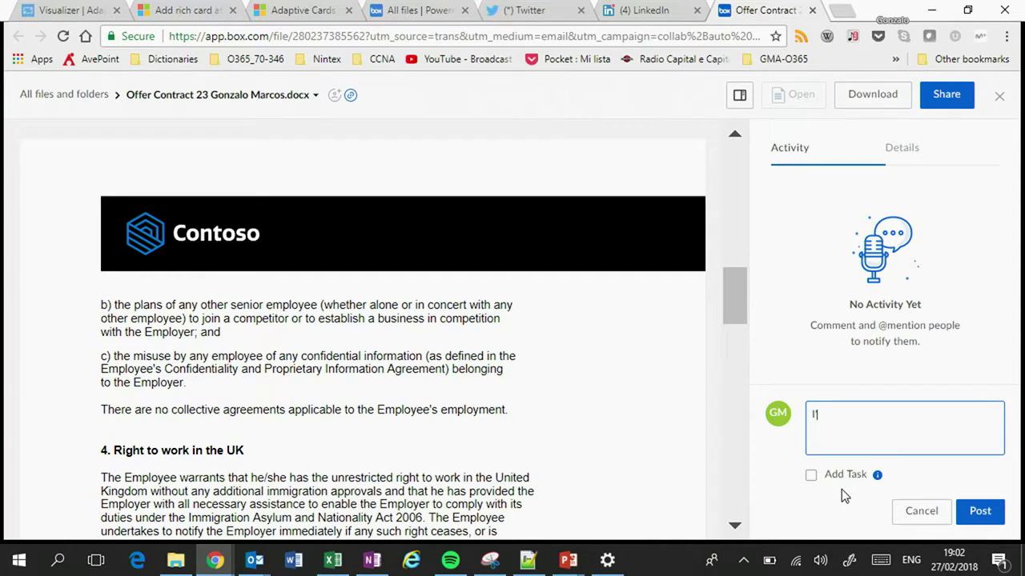
{"action": "type", "text": "'m fine with it but we need to"}
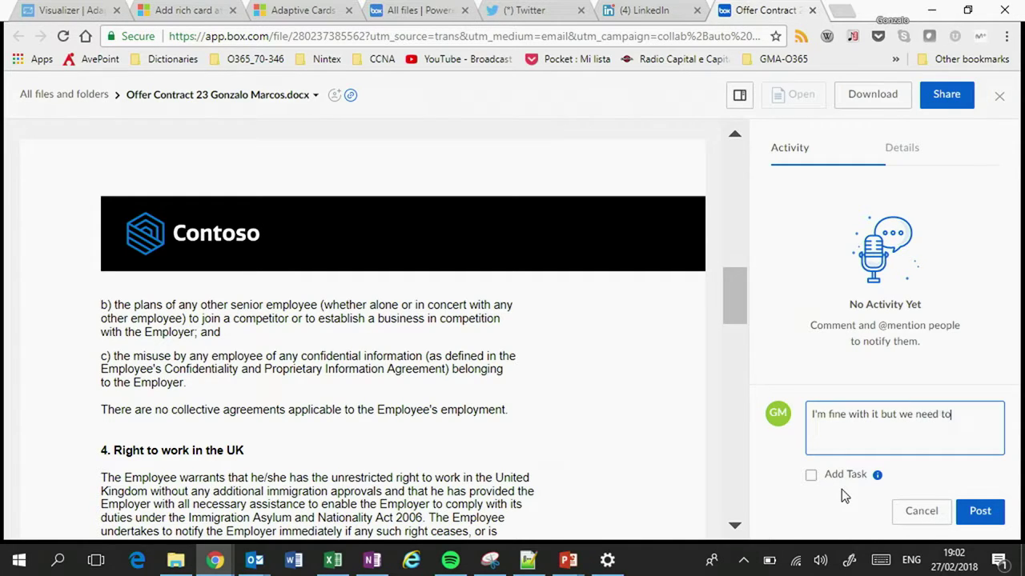
{"action": "type", "text": " review the amount of days off"}
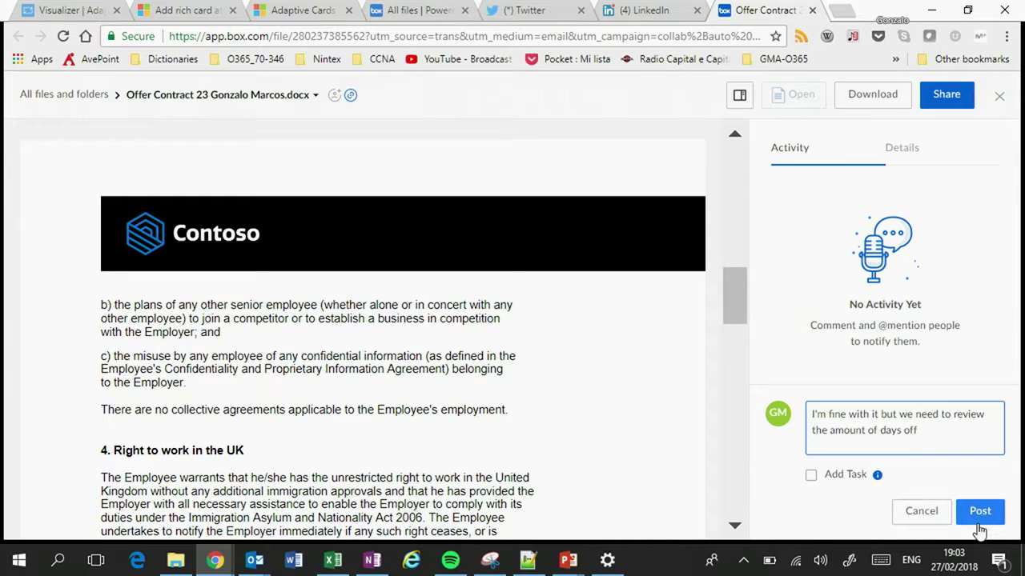
{"action": "left_click", "coordinate": [980, 512]}
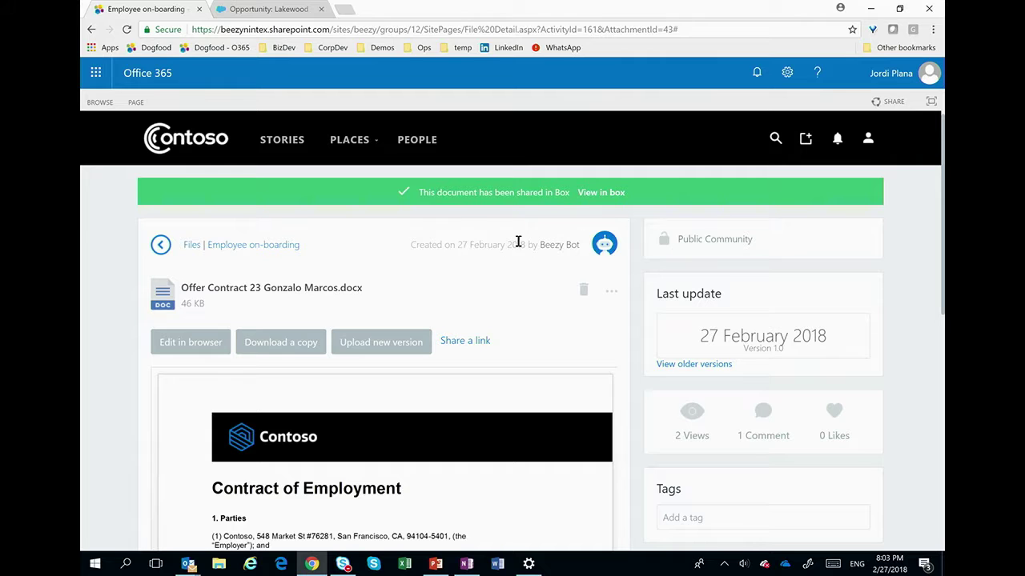
Step: Show the contract's Activity in Box feed in Beezy, then return to the page top
{"action": "scroll", "coordinate": [550, 220], "scroll_direction": "down", "scroll_amount": 7}
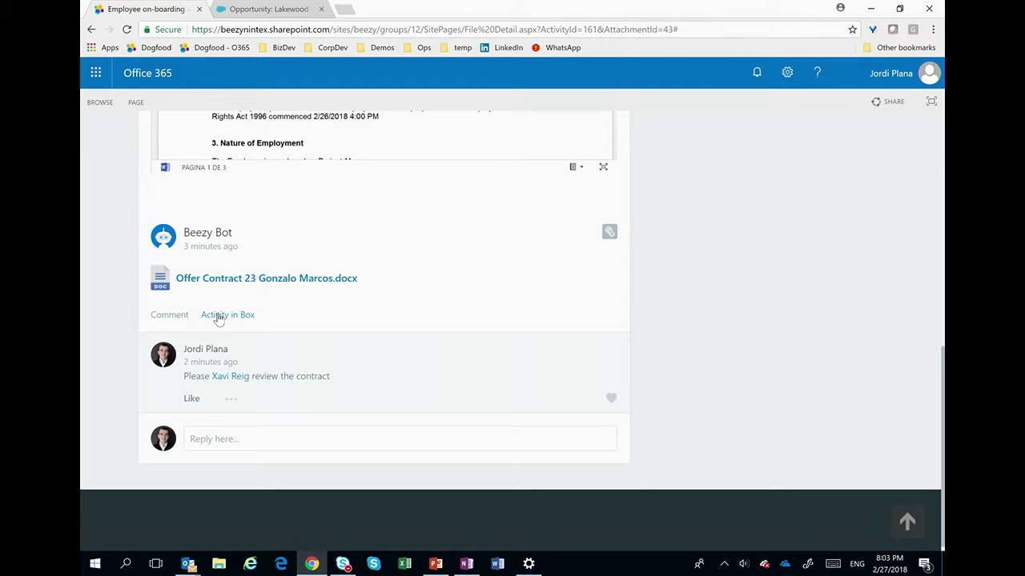
{"action": "left_click", "coordinate": [218, 316]}
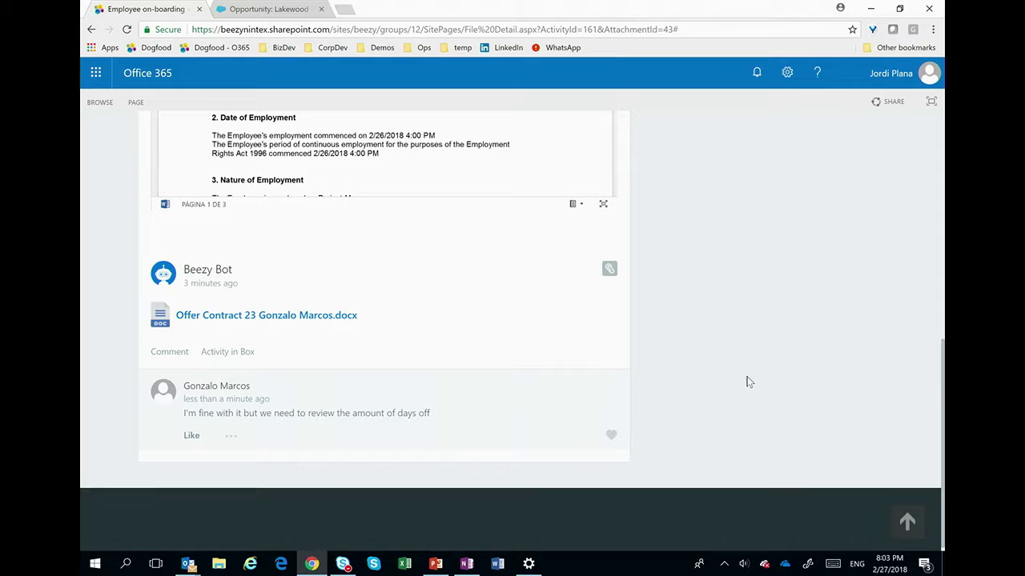
{"action": "left_click_drag", "start_coordinate": [943, 418], "coordinate": [942, 200]}
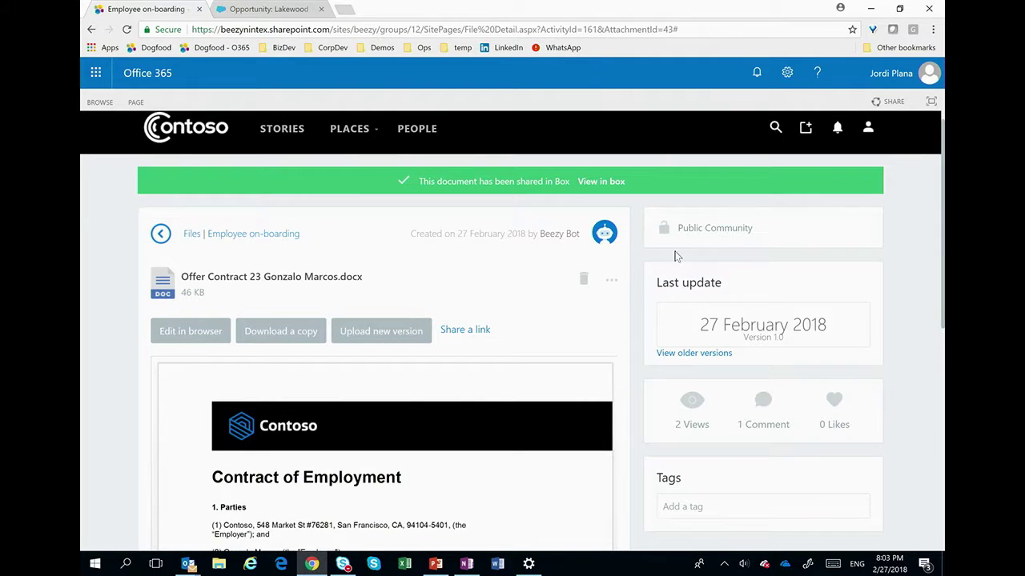
Step: Request a signature on the offer contract and switch to Outlook
{"action": "left_click", "coordinate": [612, 281]}
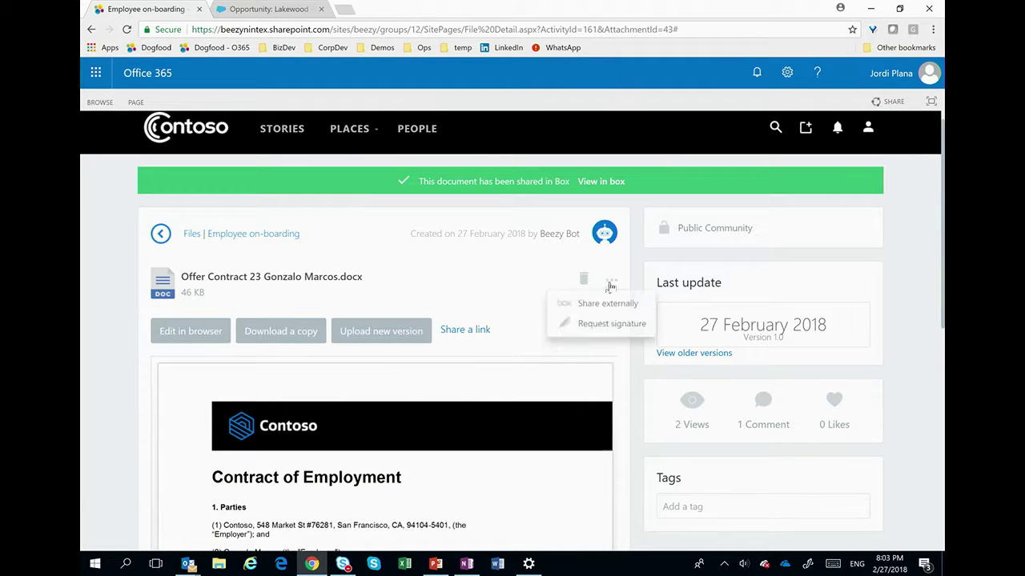
{"action": "left_click", "coordinate": [610, 324]}
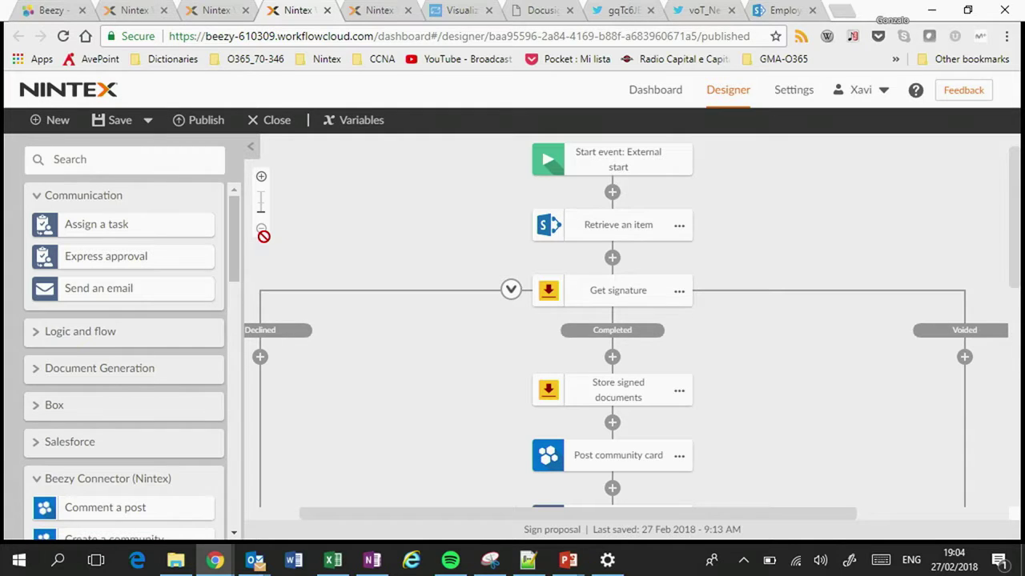
{"action": "key", "text": "alt+Tab"}
{"action": "key", "text": "alt+Tab"}
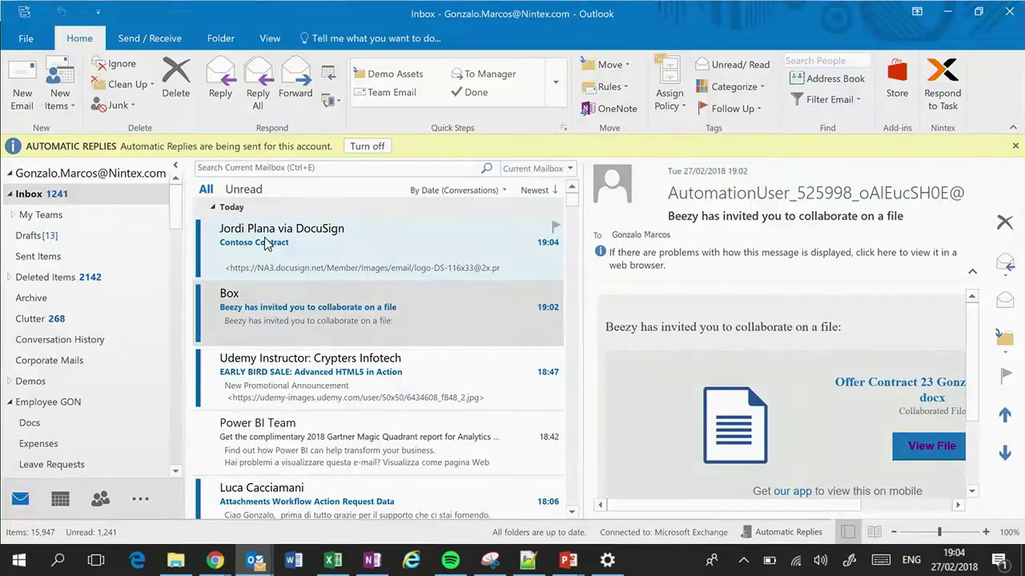
Step: Open the DocuSign Contoso Contract e-mail and download its pictures
{"action": "left_click", "coordinate": [266, 244]}
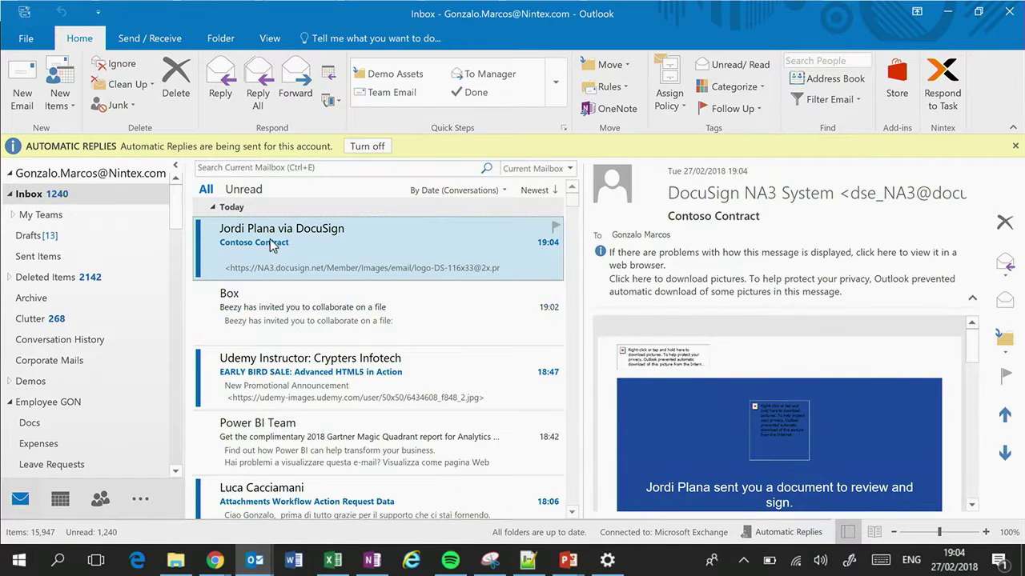
{"action": "left_click", "coordinate": [662, 264]}
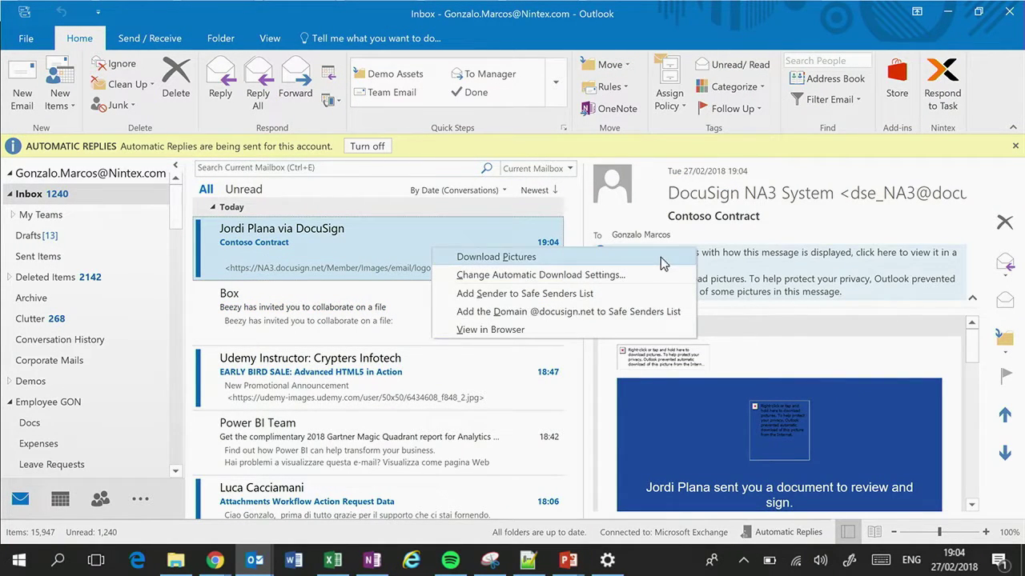
{"action": "left_click", "coordinate": [661, 258]}
Step: Scroll the e-mail and open the contract via REVIEW DOCUMENT
{"action": "left_click", "coordinate": [768, 462]}
{"action": "scroll", "coordinate": [768, 462], "scroll_direction": "down", "scroll_amount": 2}
{"action": "scroll", "coordinate": [779, 400], "scroll_direction": "down", "scroll_amount": 1}
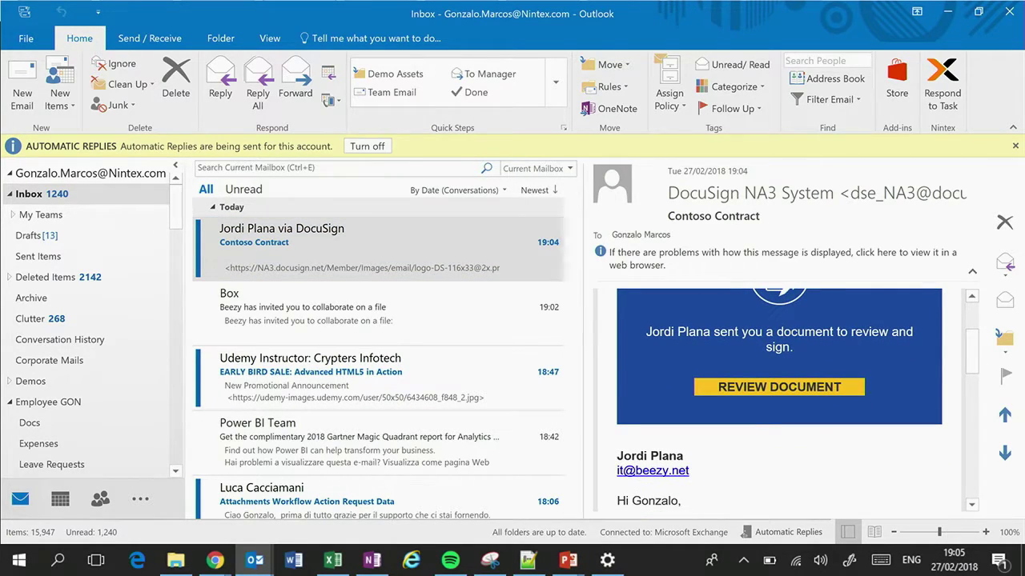
{"action": "scroll", "coordinate": [616, 375], "scroll_direction": "up", "scroll_amount": 3}
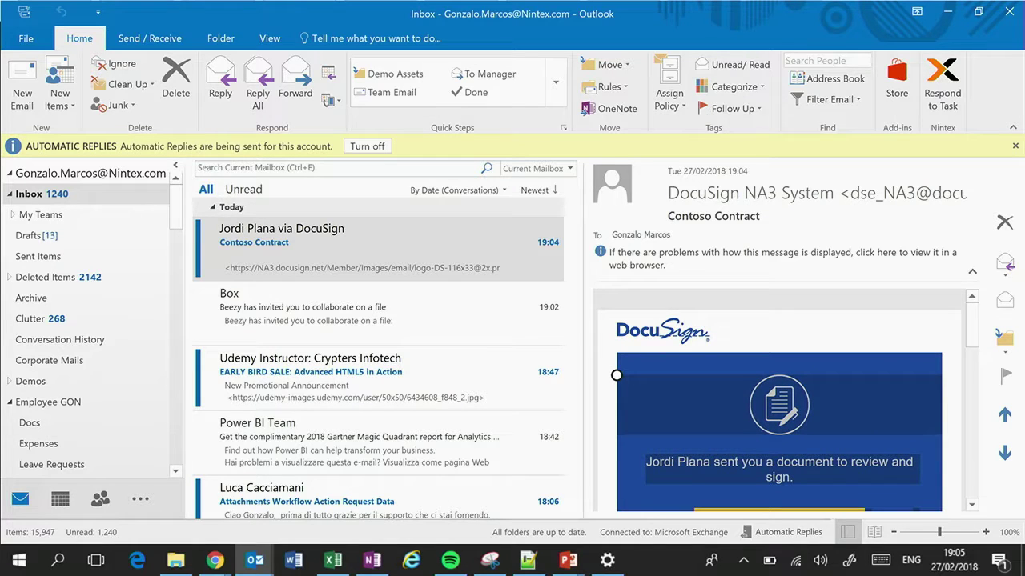
{"action": "scroll", "coordinate": [778, 400], "scroll_direction": "down", "scroll_amount": 1}
{"action": "left_click", "coordinate": [779, 462]}
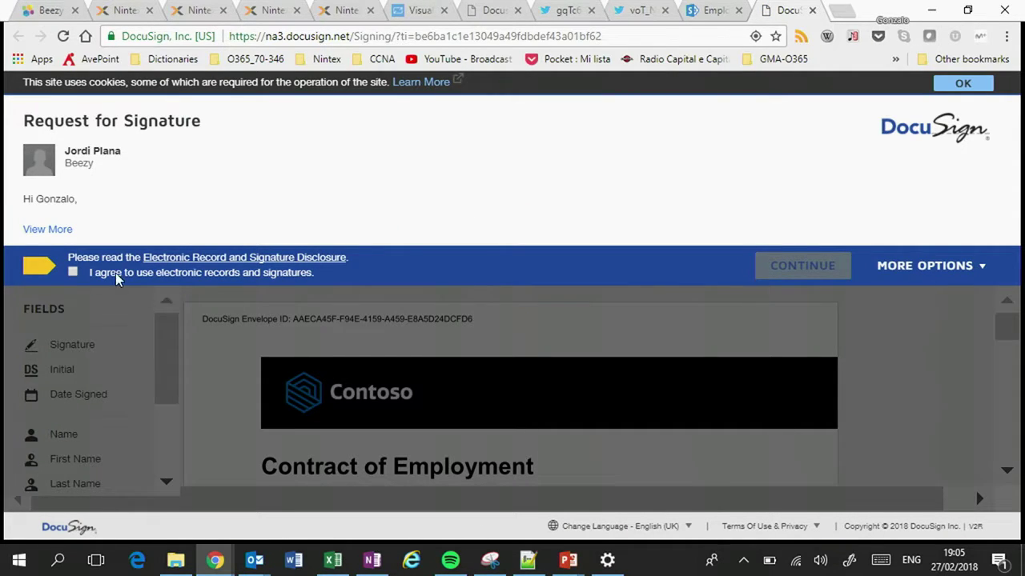
Step: Agree to use electronic records and signatures and scroll to the end of the contract
{"action": "left_click", "coordinate": [75, 272]}
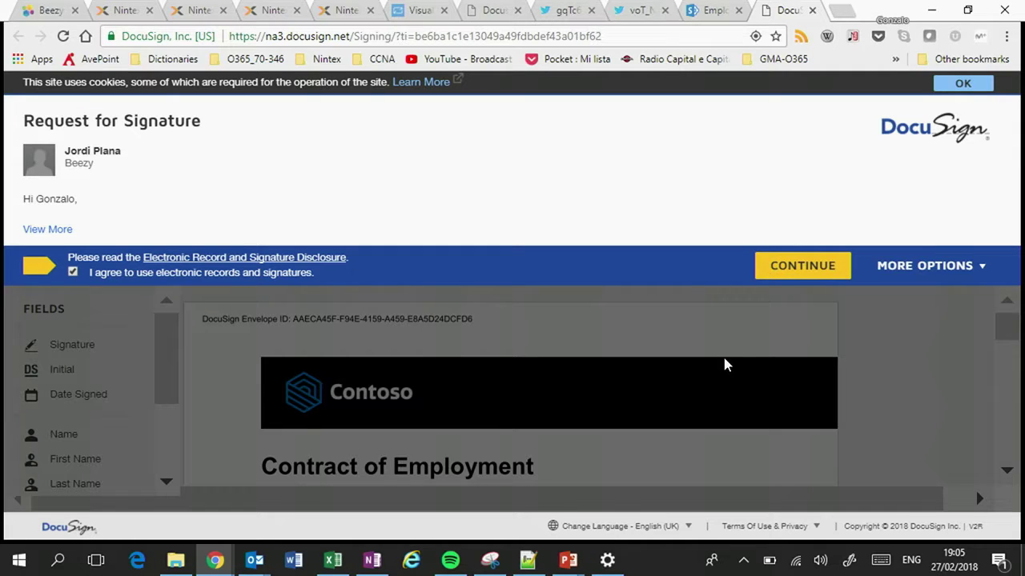
{"action": "left_click", "coordinate": [802, 266]}
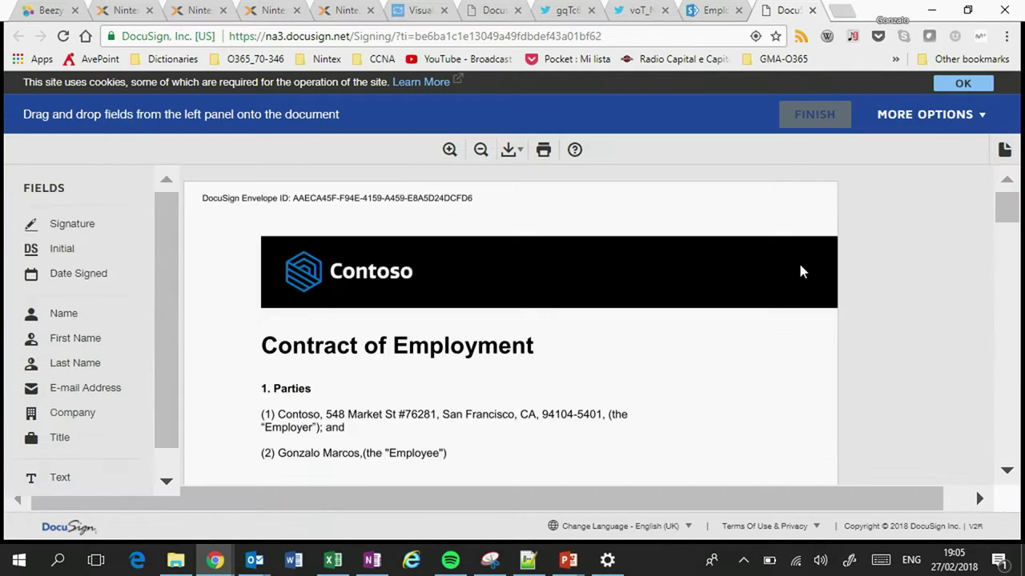
{"action": "scroll", "coordinate": [802, 272], "scroll_direction": "down", "scroll_amount": 3}
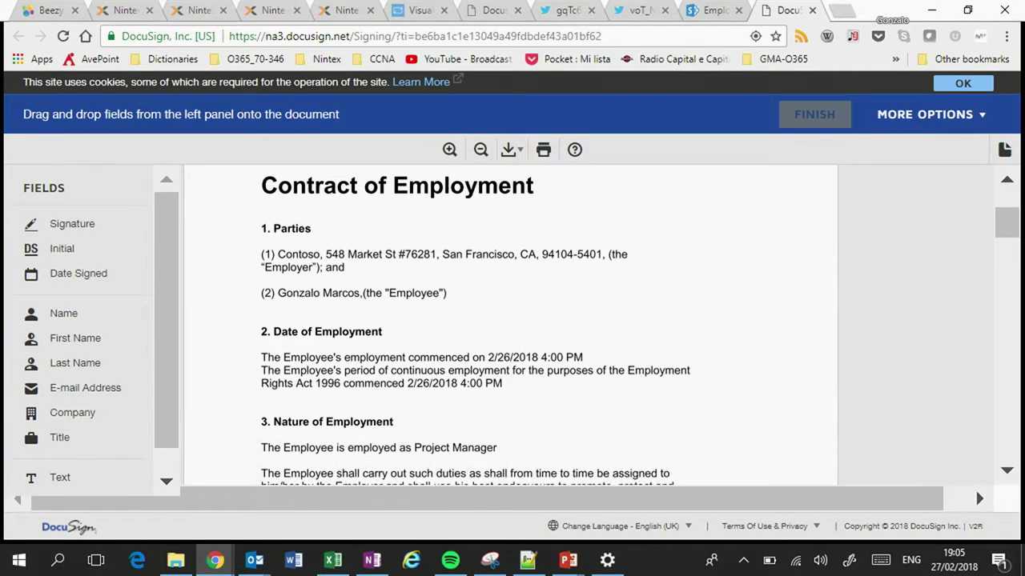
{"action": "scroll", "coordinate": [671, 288], "scroll_direction": "down", "scroll_amount": 15}
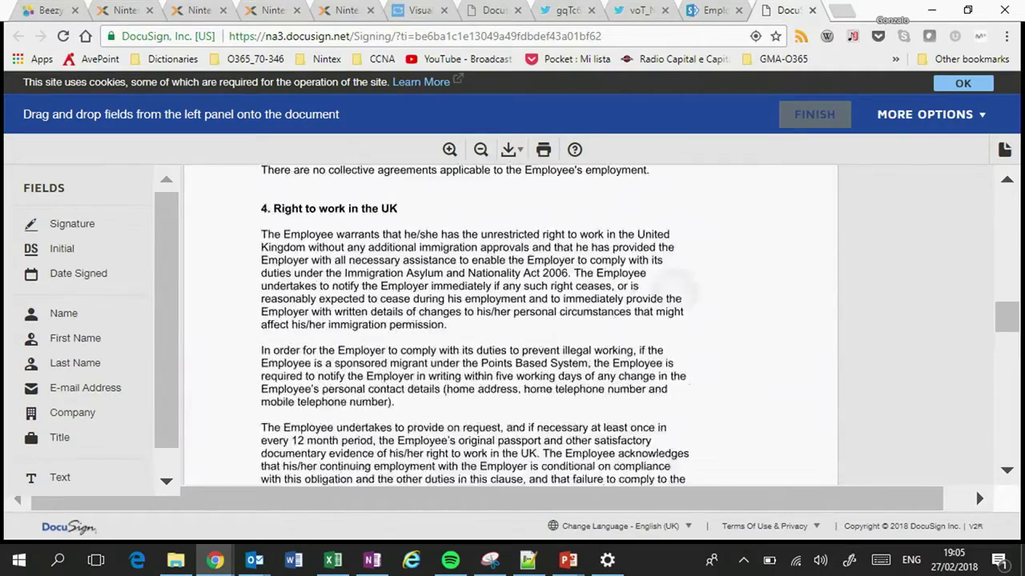
{"action": "scroll", "coordinate": [670, 288], "scroll_direction": "down", "scroll_amount": 10}
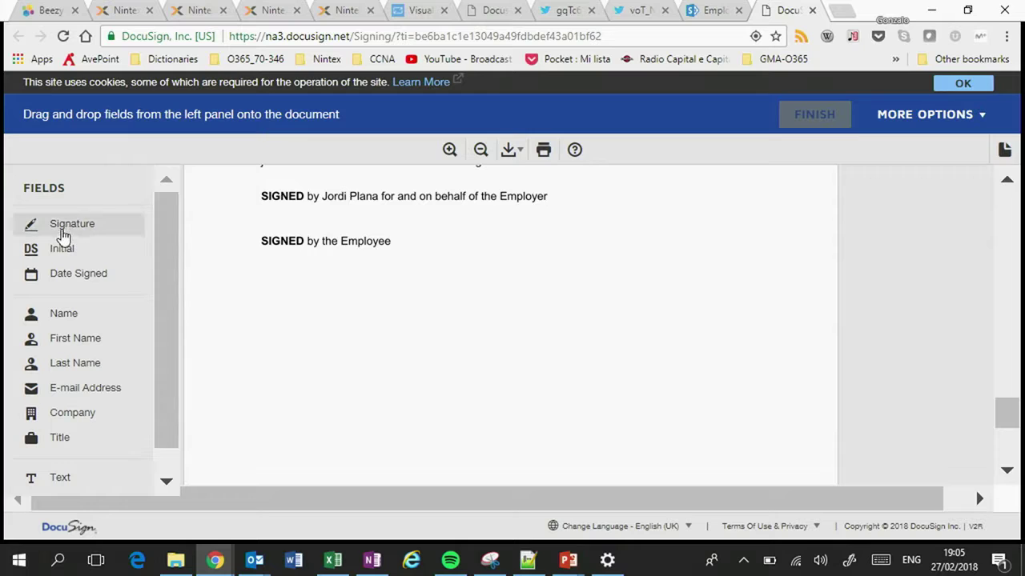
Step: Sign under 'SIGNED by the Employee', finish the contract, and skip the DocuSign login
{"action": "mouse_move", "coordinate": [62, 233]}
{"action": "left_mouse_down"}
{"action": "mouse_move", "coordinate": [270, 283]}
{"action": "mouse_move", "coordinate": [258, 256]}
{"action": "left_mouse_up"}
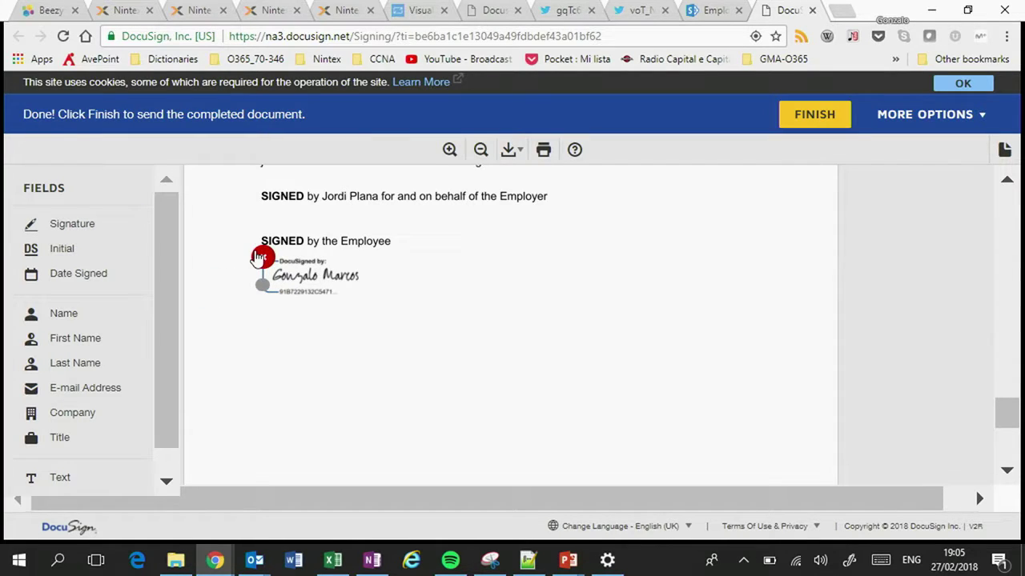
{"action": "left_click", "coordinate": [815, 117]}
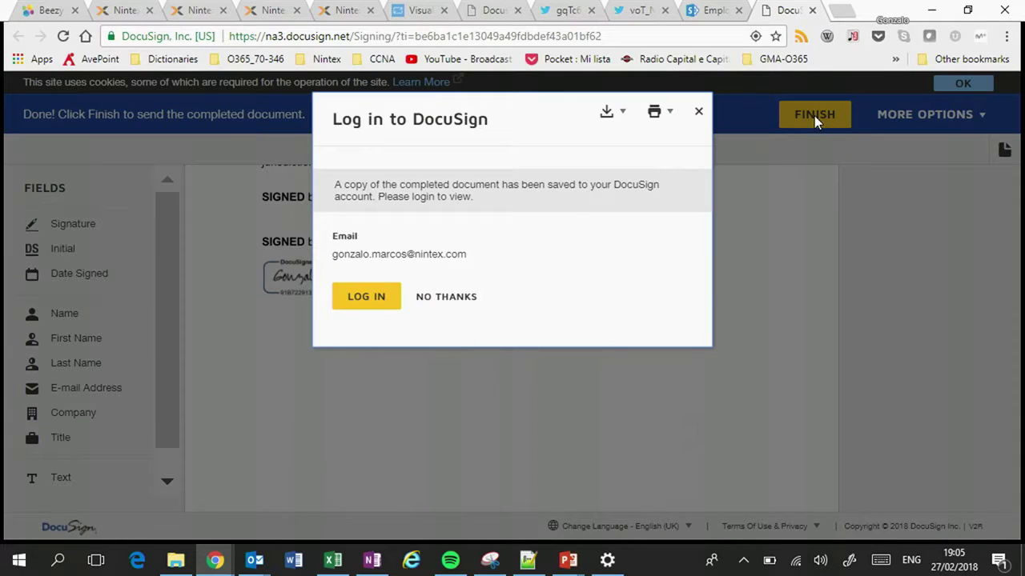
{"action": "left_click", "coordinate": [450, 300]}
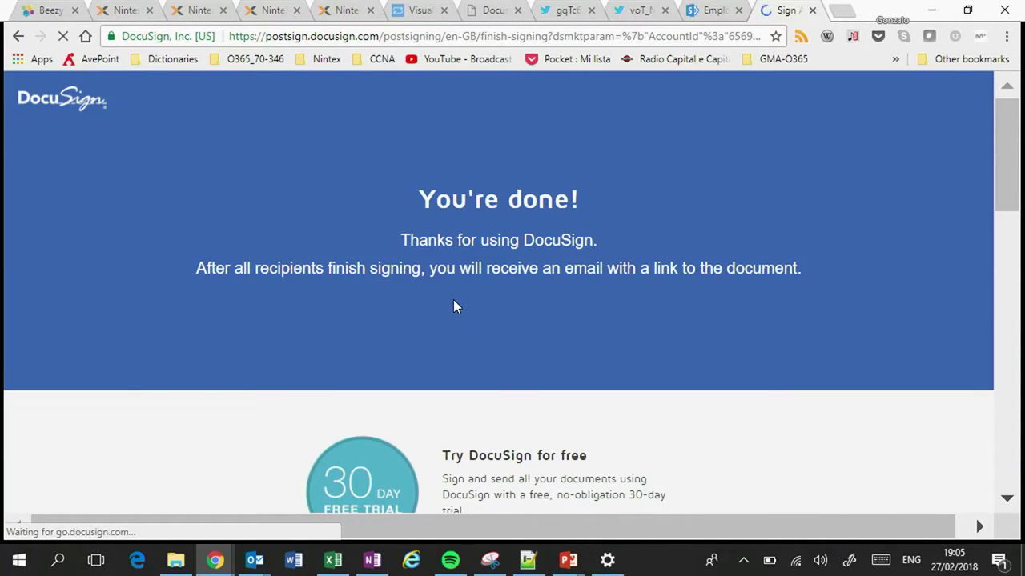
{"action": "left_click", "coordinate": [195, 12]}
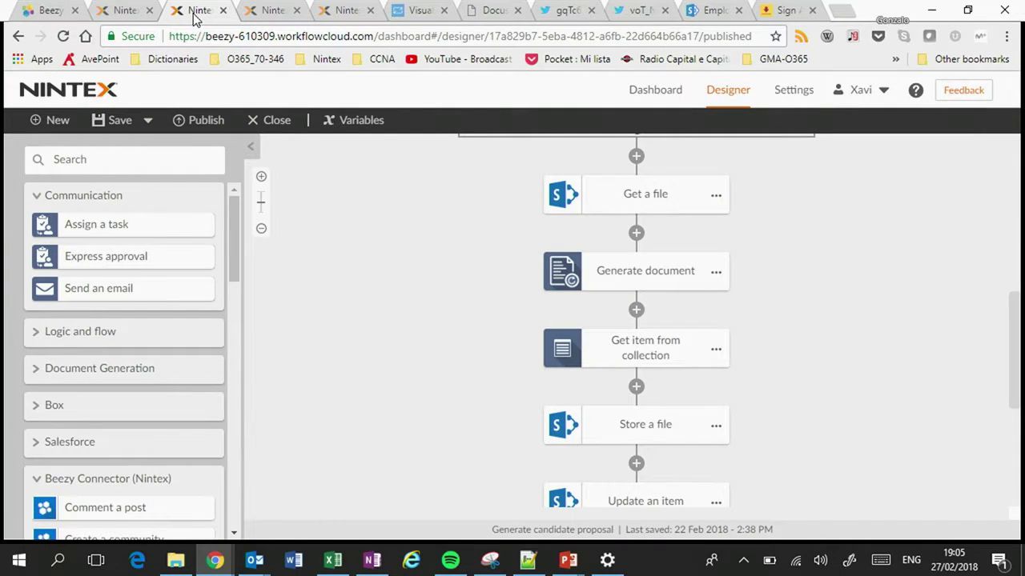
Step: Dismiss the notification panel and bring up the Sign proposal workflow tab
{"action": "left_click_drag", "start_coordinate": [1023, 289], "coordinate": [800, 289]}
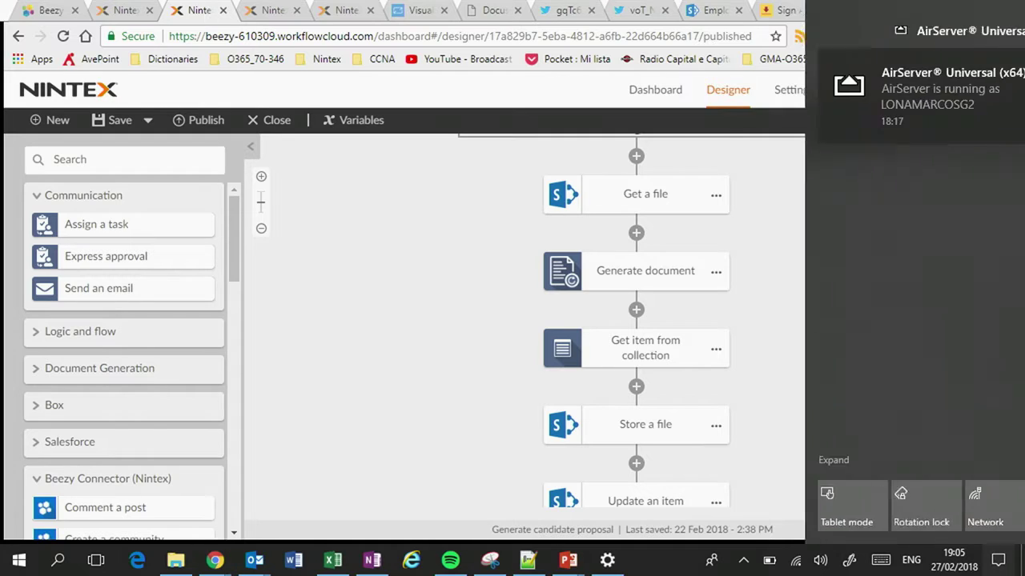
{"action": "key", "text": "Escape"}
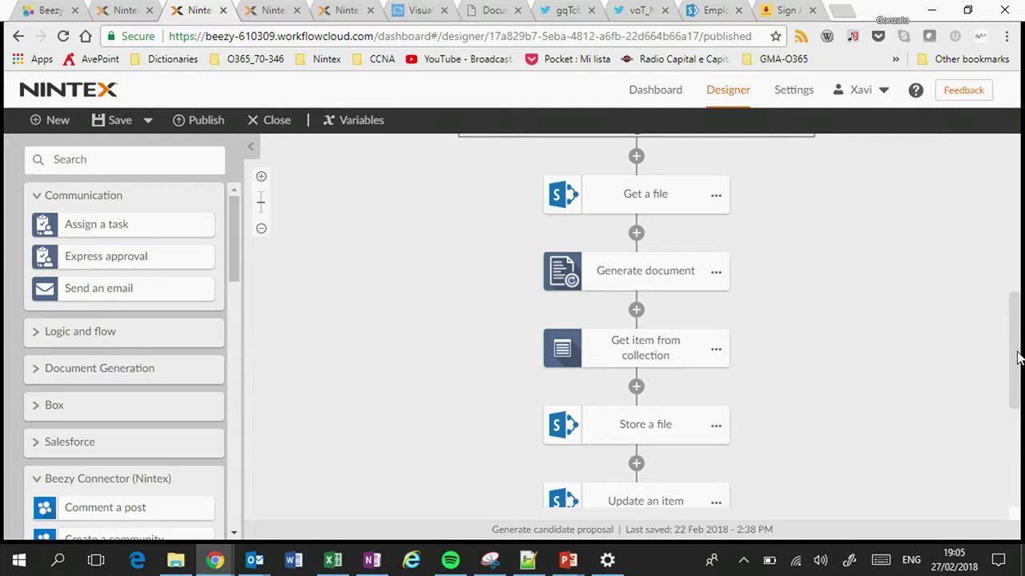
{"action": "scroll", "coordinate": [1022, 352], "scroll_direction": "up", "scroll_amount": 2}
{"action": "scroll", "coordinate": [1021, 287], "scroll_direction": "up", "scroll_amount": 1}
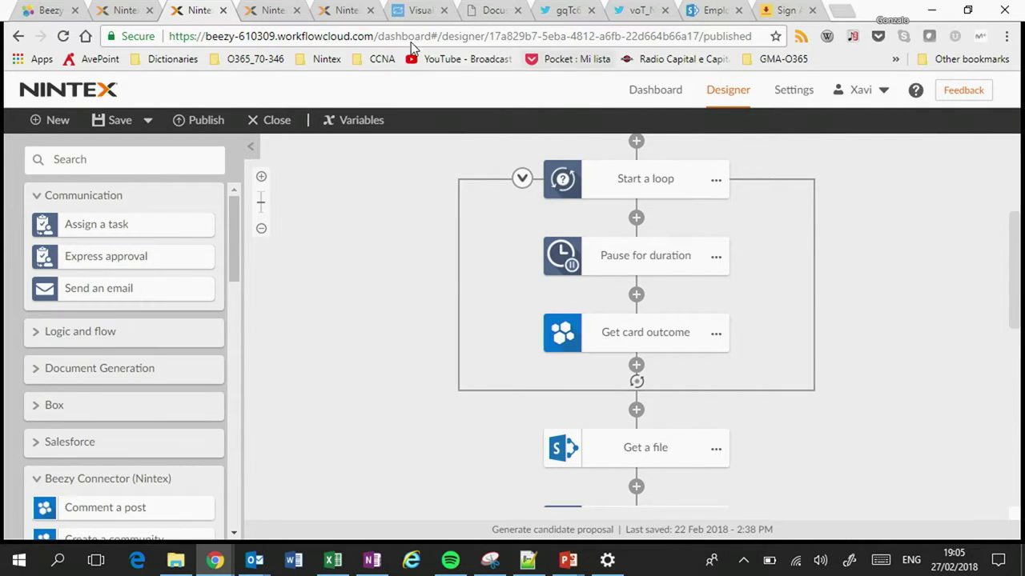
{"action": "left_click", "coordinate": [272, 9]}
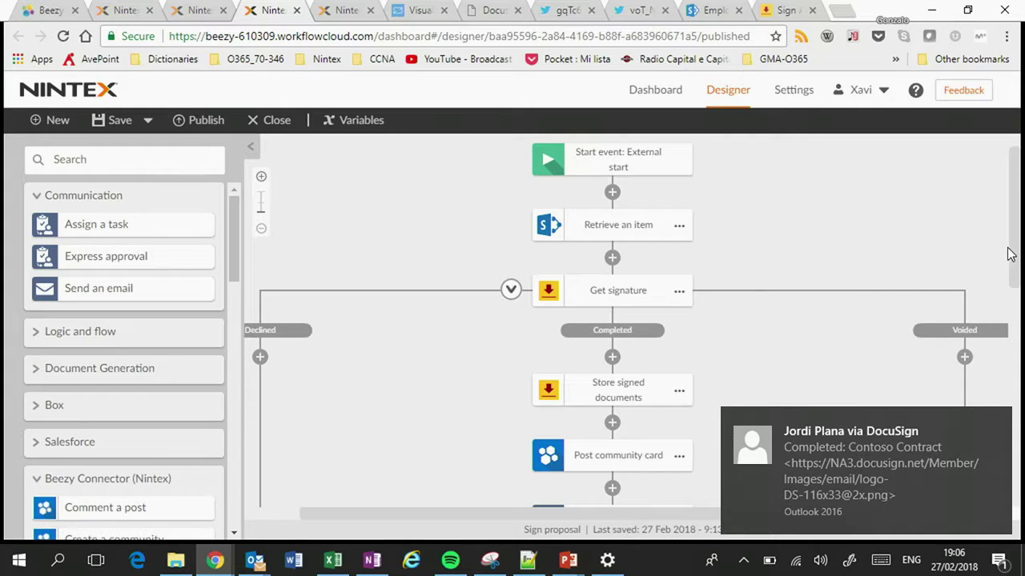
{"action": "left_click_drag", "start_coordinate": [1013, 253], "coordinate": [1005, 283]}
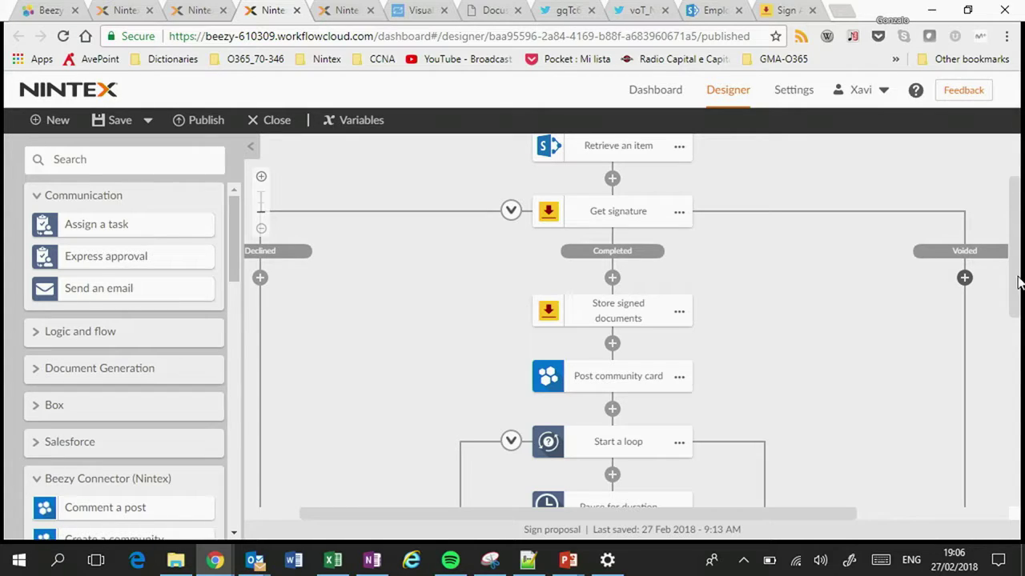
{"action": "left_click_drag", "start_coordinate": [1018, 282], "coordinate": [1013, 325]}
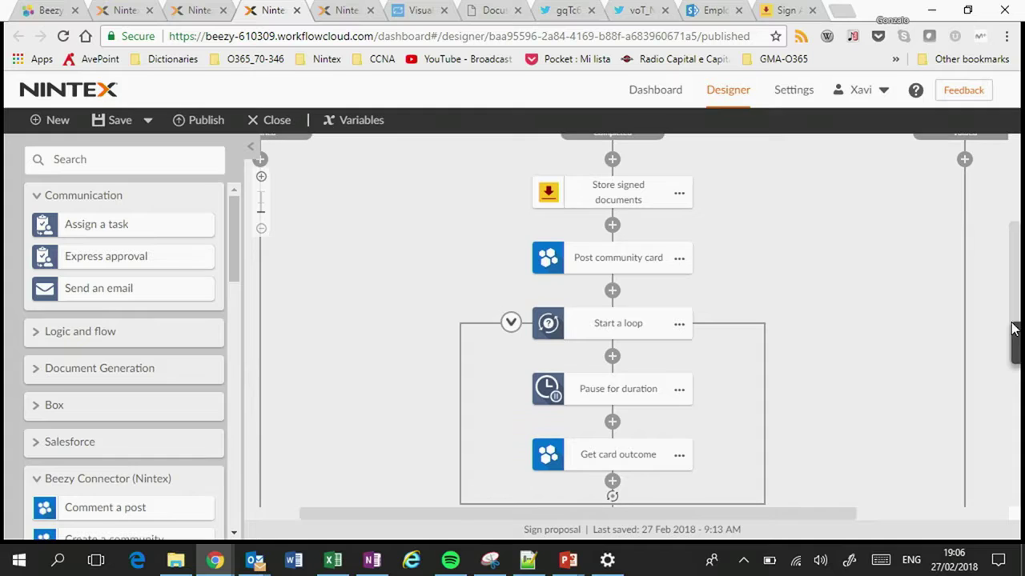
{"action": "left_click_drag", "start_coordinate": [235, 266], "coordinate": [235, 318]}
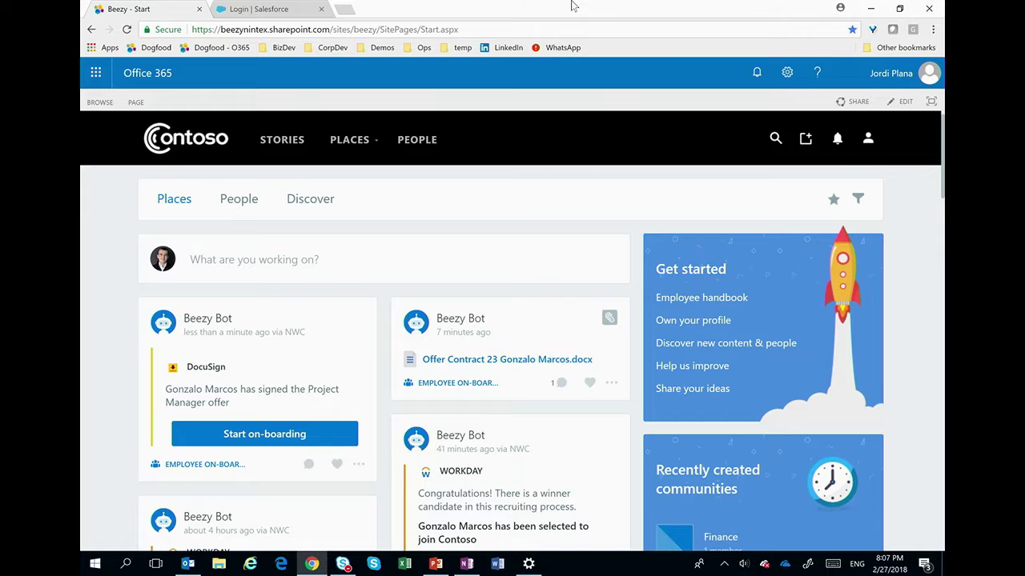
Step: Start on-boarding from the DocuSign Beezy Bot card for the signed Project Manager candidate
{"action": "left_click", "coordinate": [261, 436]}
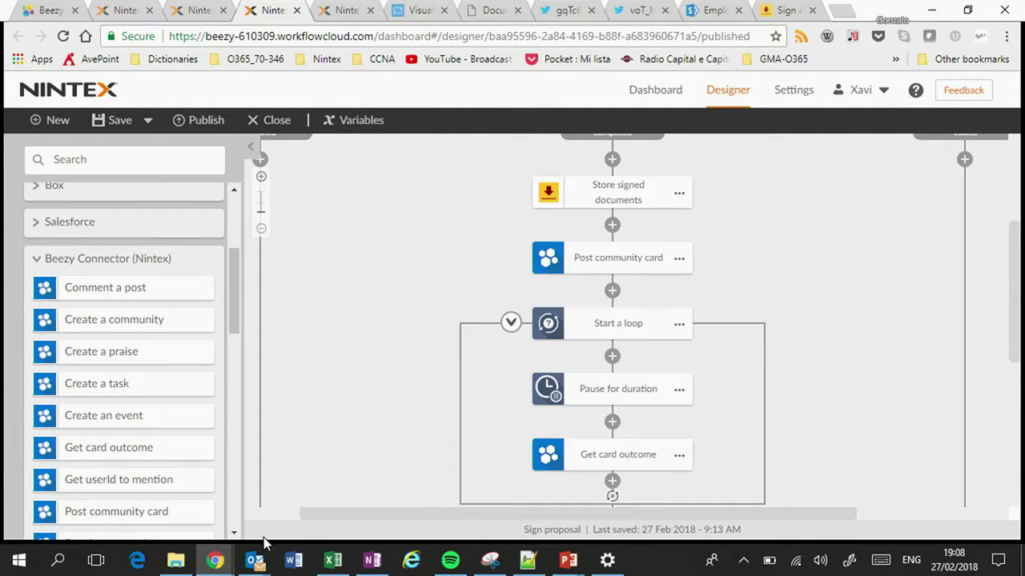
Step: View the Completed: Contoso Contract email in Outlook, then go back to the Nintex Chrome window
{"action": "mouse_move", "coordinate": [257, 555]}
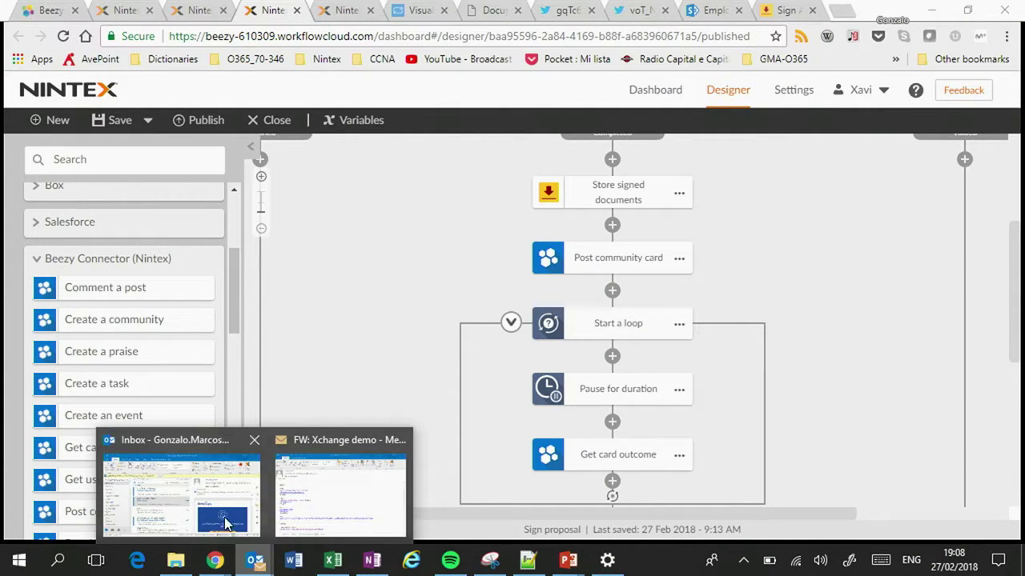
{"action": "left_click", "coordinate": [232, 531]}
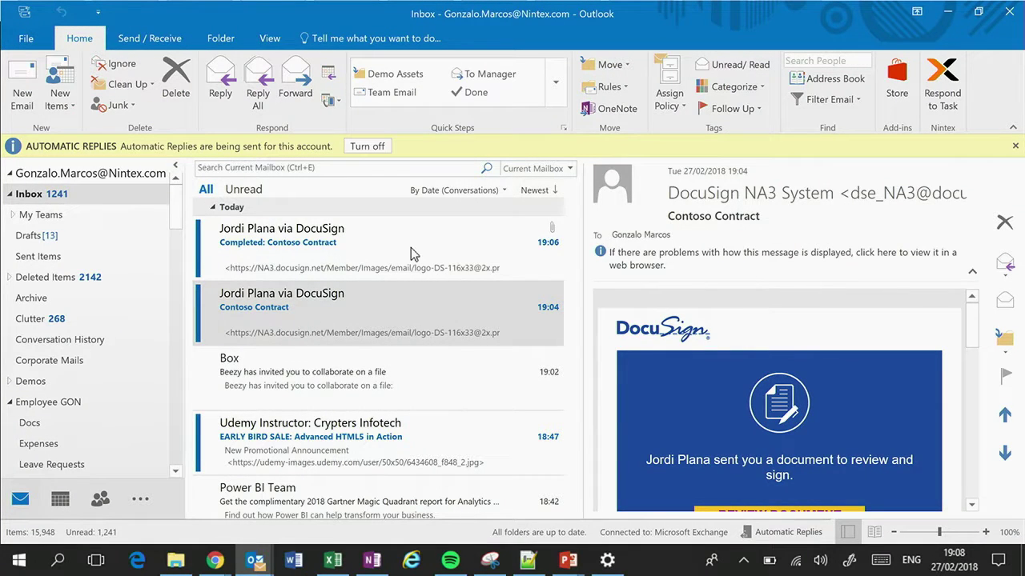
{"action": "left_click", "coordinate": [411, 249]}
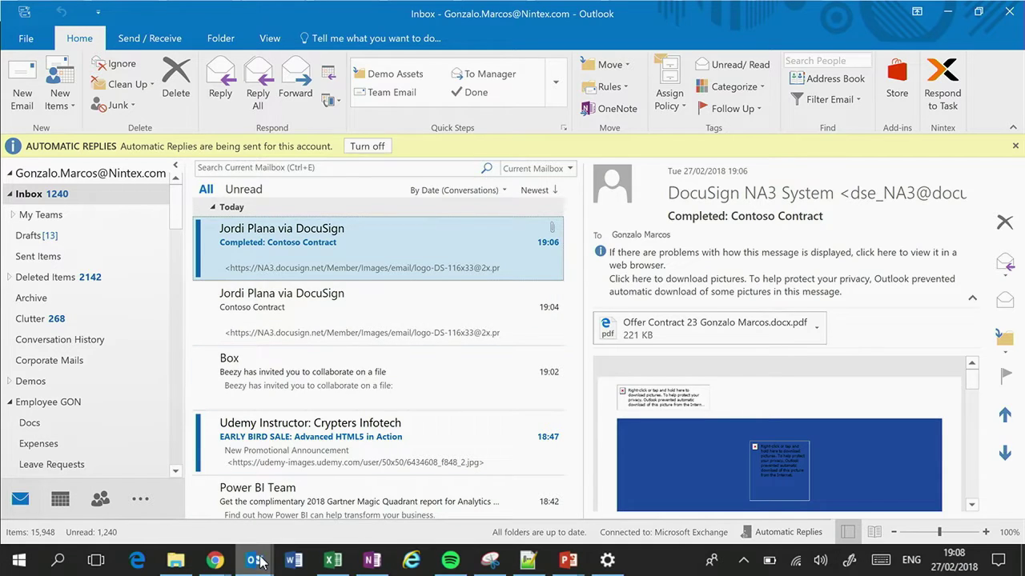
{"action": "left_click", "coordinate": [213, 561]}
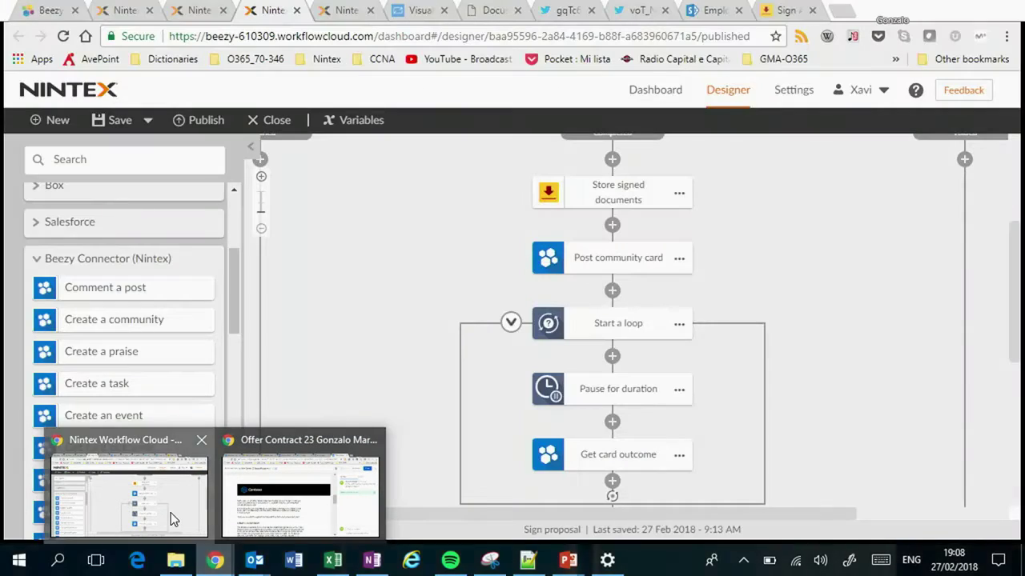
{"action": "left_click", "coordinate": [170, 512]}
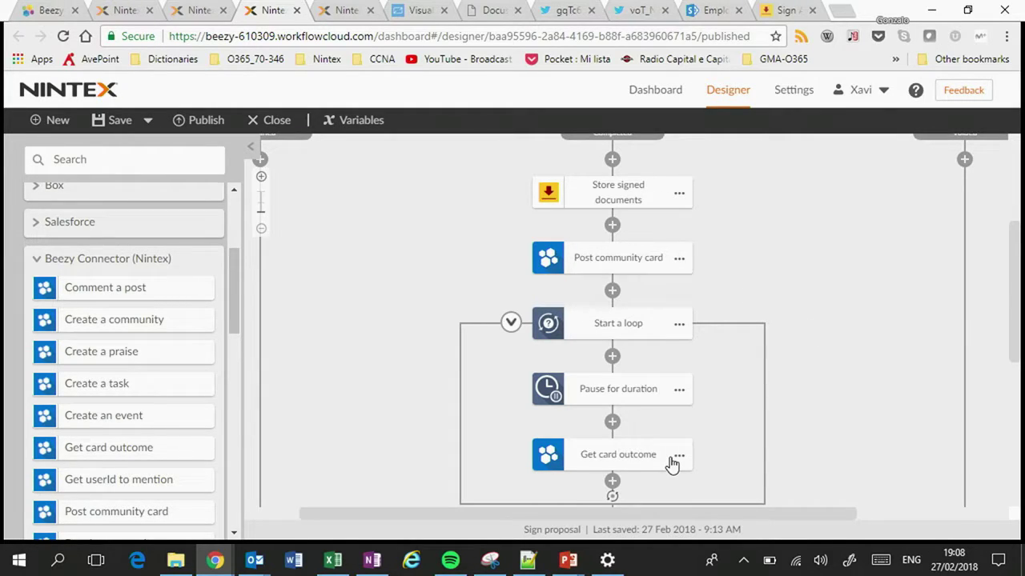
{"action": "left_click_drag", "start_coordinate": [1011, 294], "coordinate": [1008, 359]}
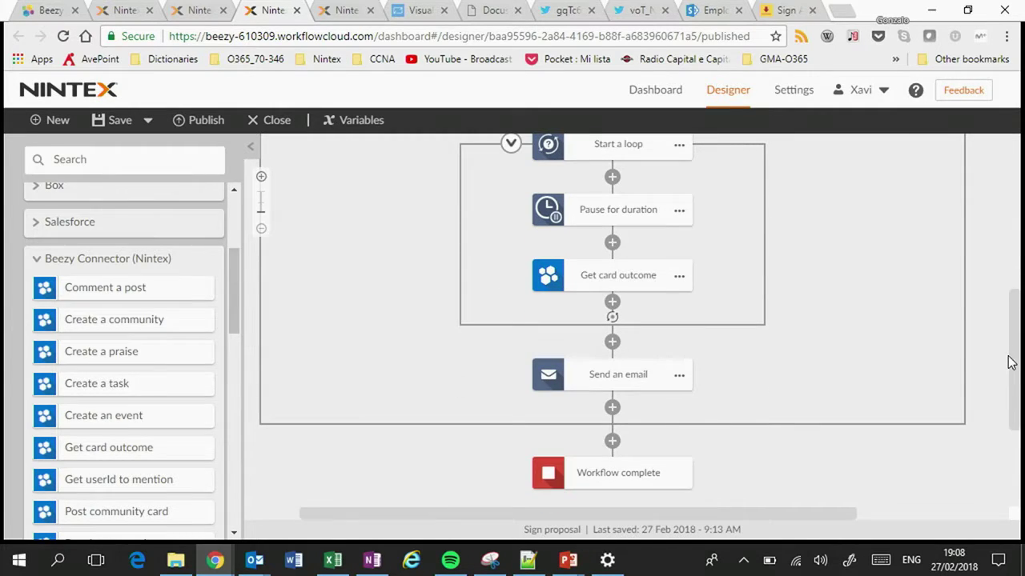
{"action": "left_click", "coordinate": [635, 373]}
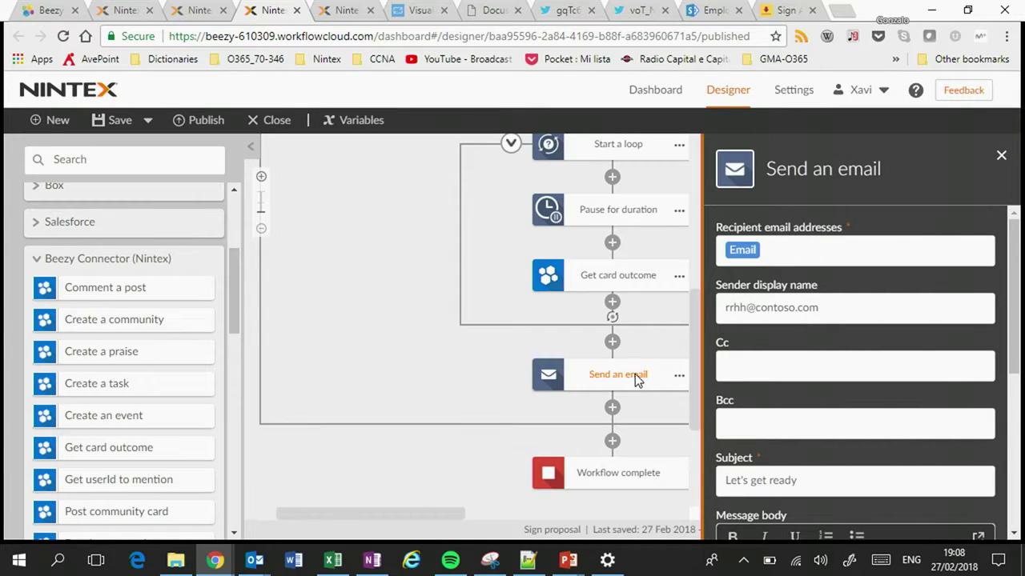
{"action": "scroll", "coordinate": [855, 368], "scroll_direction": "down", "scroll_amount": 5}
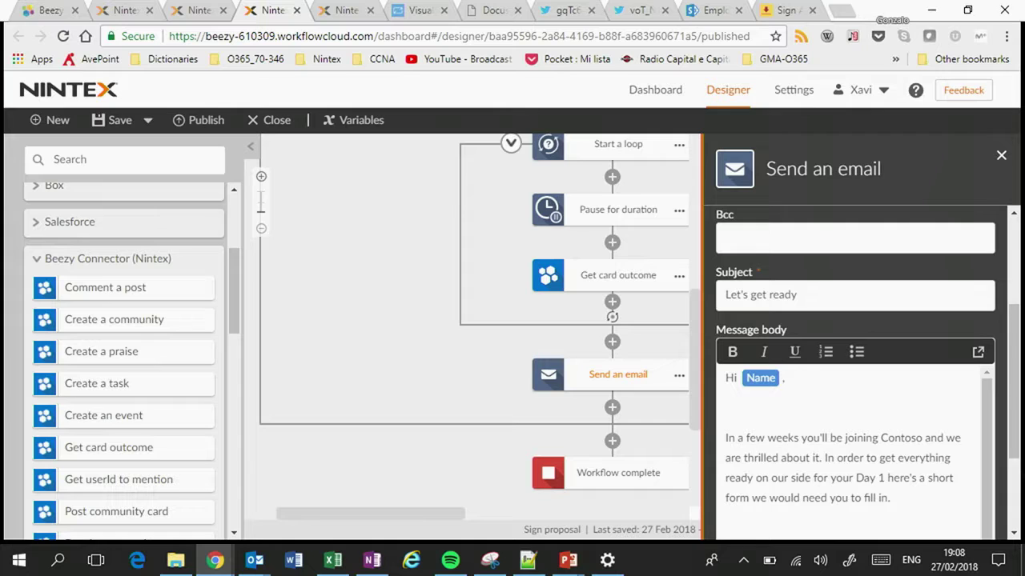
{"action": "scroll", "coordinate": [855, 368], "scroll_direction": "down", "scroll_amount": 3}
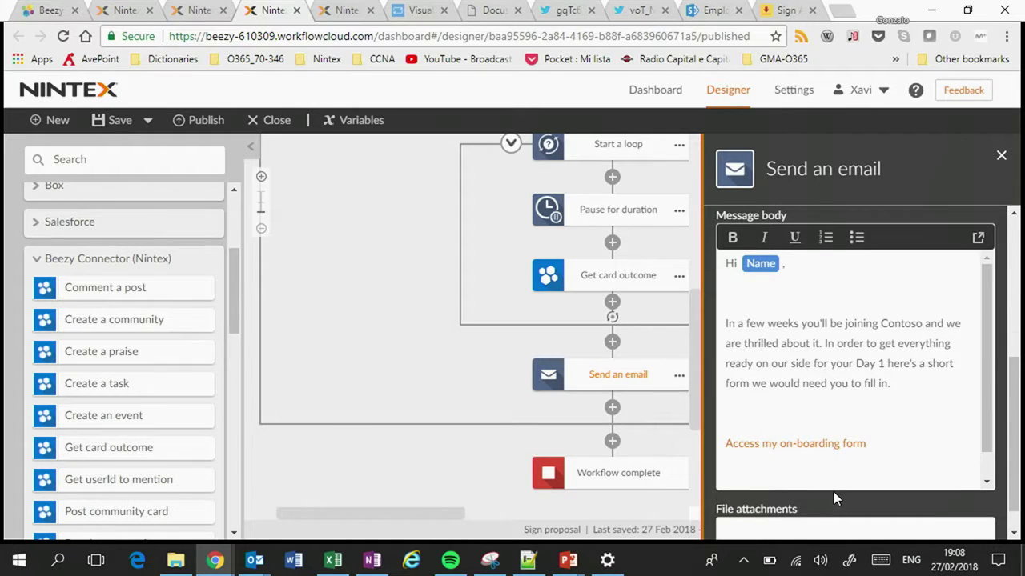
{"action": "left_click", "coordinate": [461, 387]}
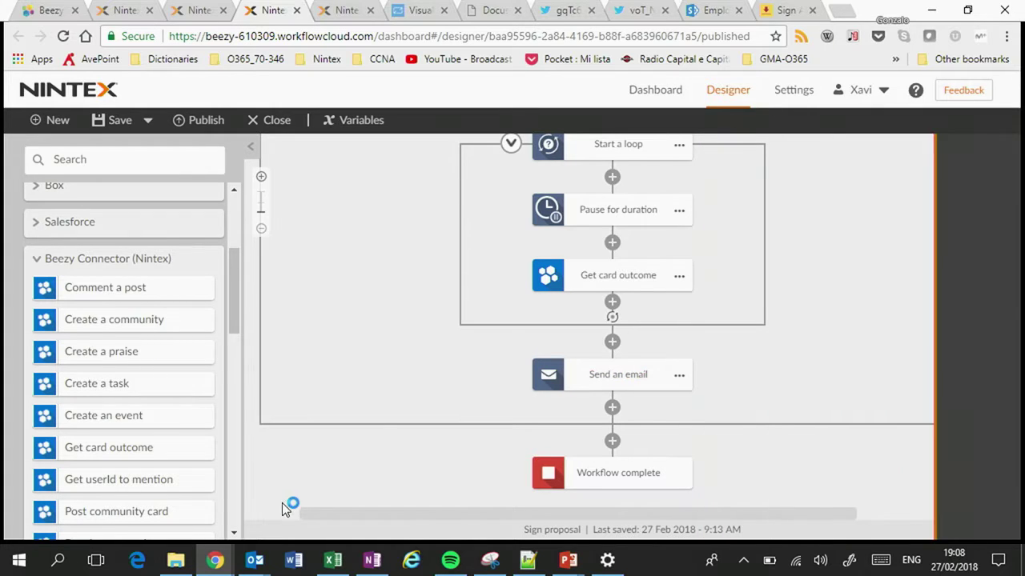
{"action": "mouse_move", "coordinate": [258, 557]}
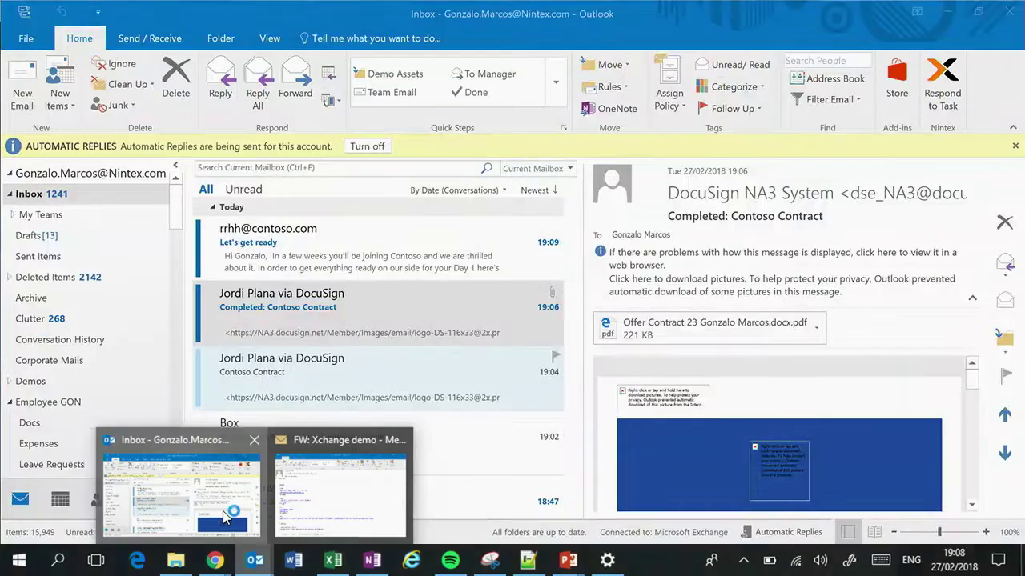
Step: Open the Let's get ready email and follow its 'Access my on-boarding form' link
{"action": "left_click", "coordinate": [224, 516]}
{"action": "left_click", "coordinate": [345, 275]}
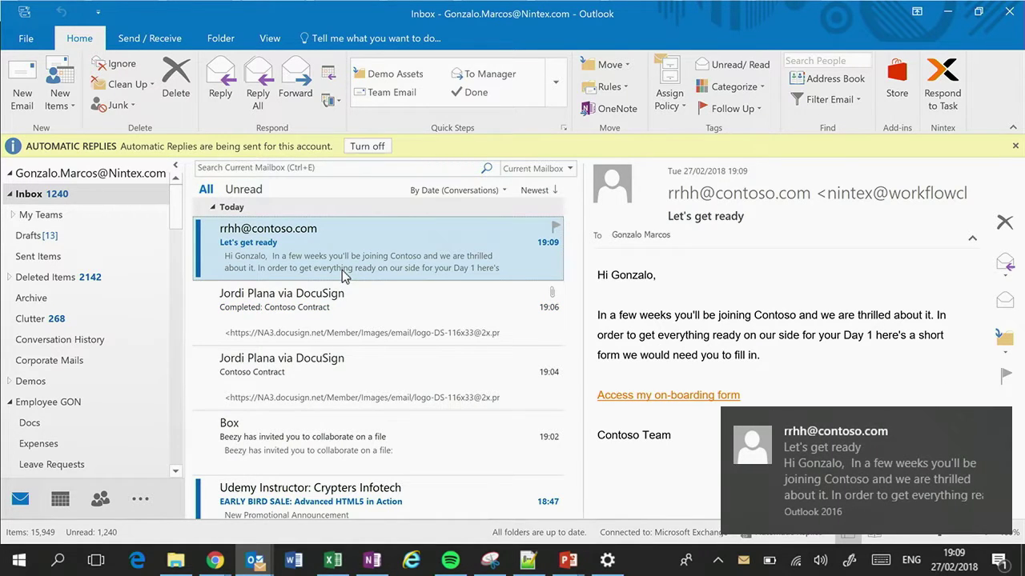
{"action": "left_click", "coordinate": [777, 312]}
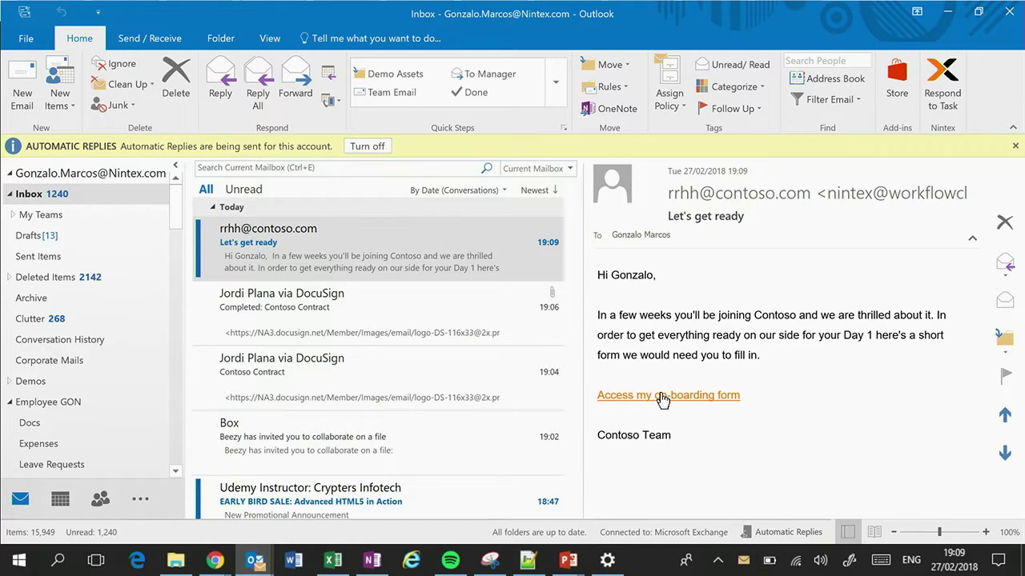
{"action": "left_click", "coordinate": [661, 395]}
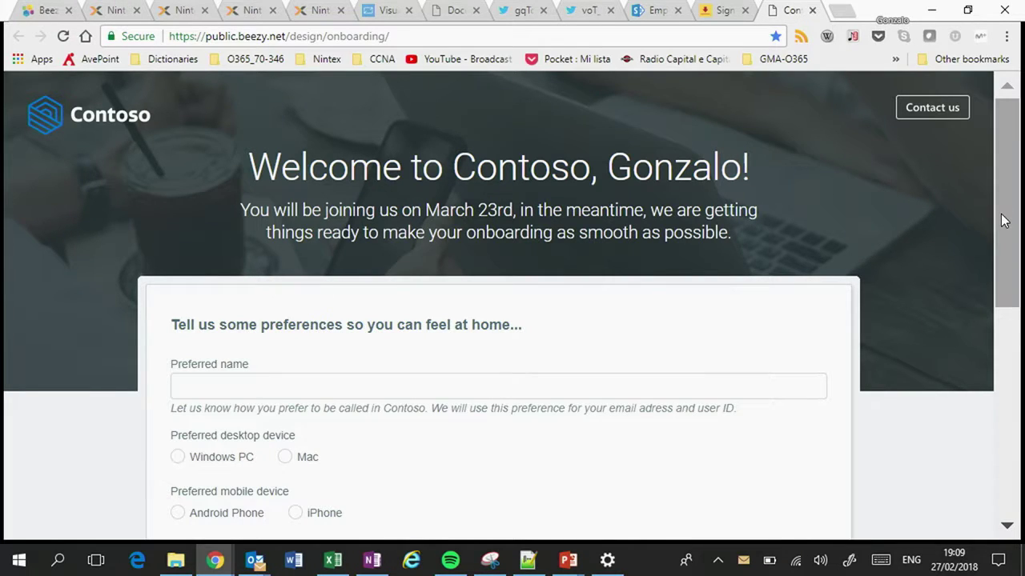
Step: Enter the candidate's preferred name from autocomplete, choose Mac and iPhone, and submit
{"action": "left_click_drag", "start_coordinate": [1003, 221], "coordinate": [1004, 263]}
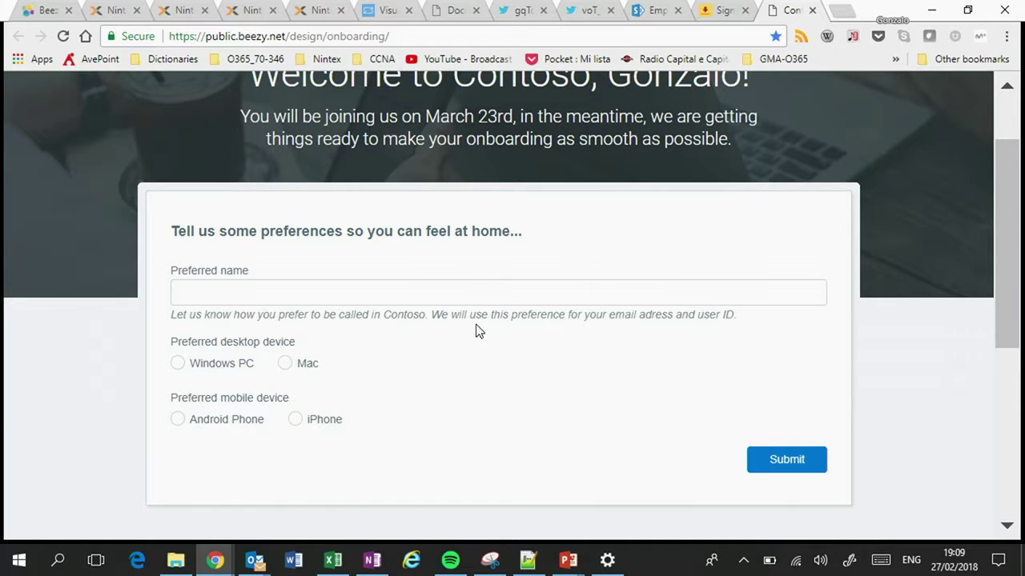
{"action": "left_click", "coordinate": [504, 301]}
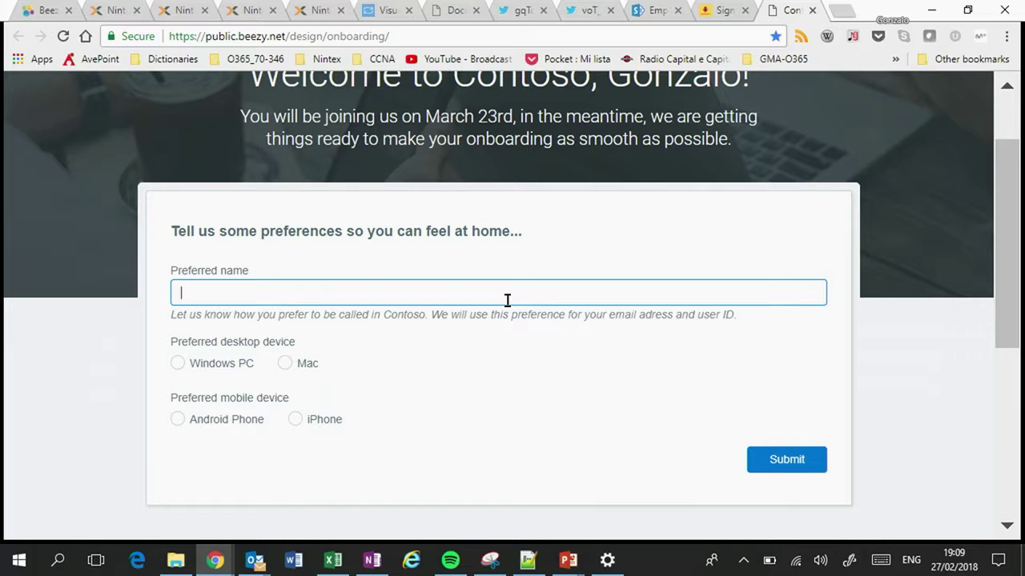
{"action": "type", "text": "Gon"}
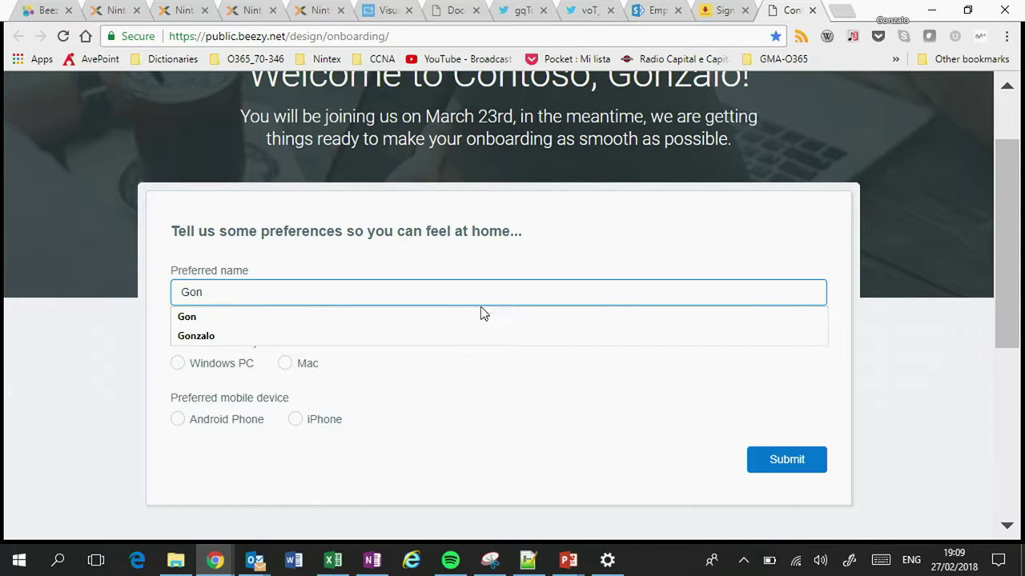
{"action": "left_click", "coordinate": [437, 337]}
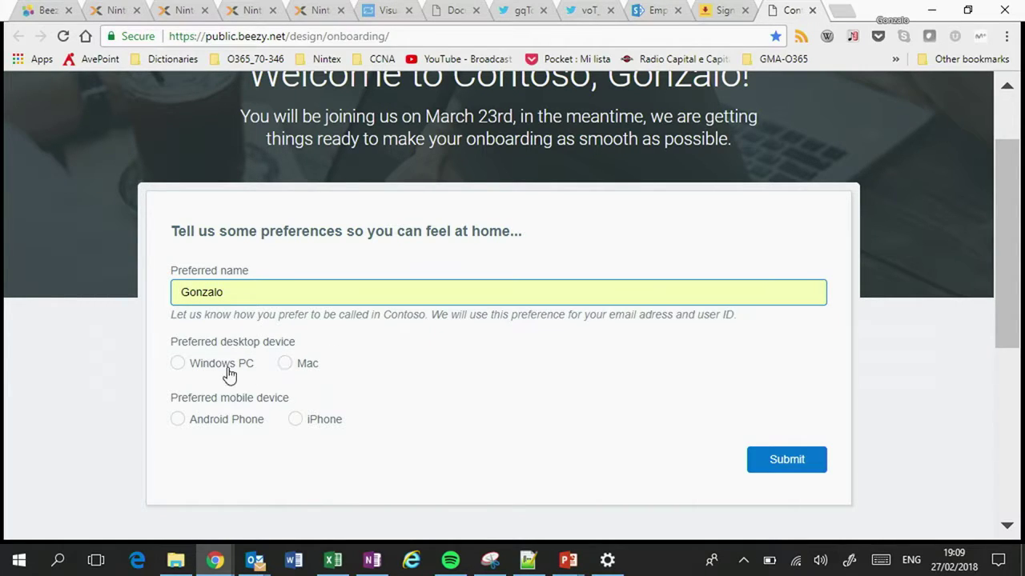
{"action": "left_click", "coordinate": [282, 367]}
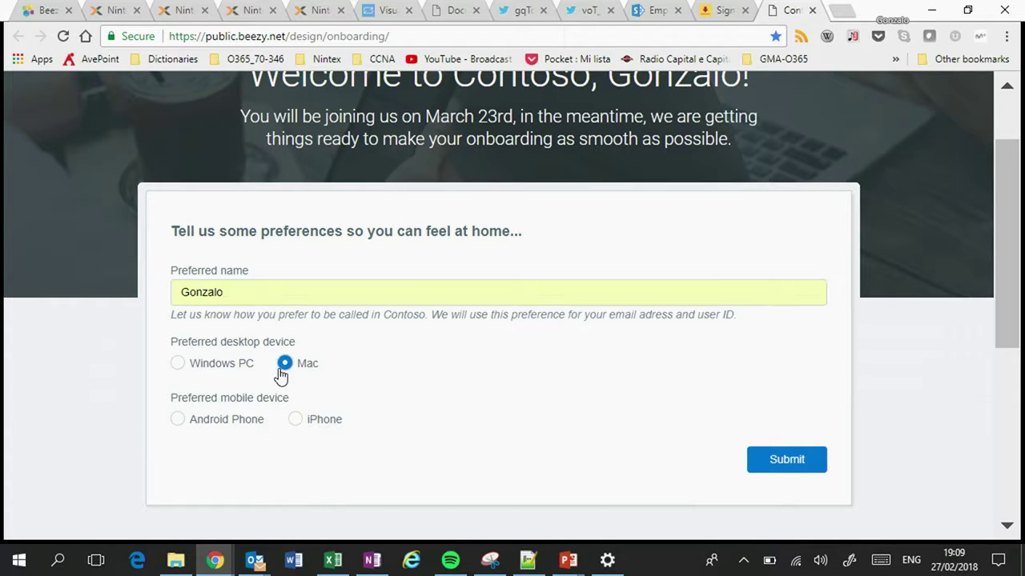
{"action": "left_click", "coordinate": [295, 421]}
{"action": "left_click", "coordinate": [792, 461]}
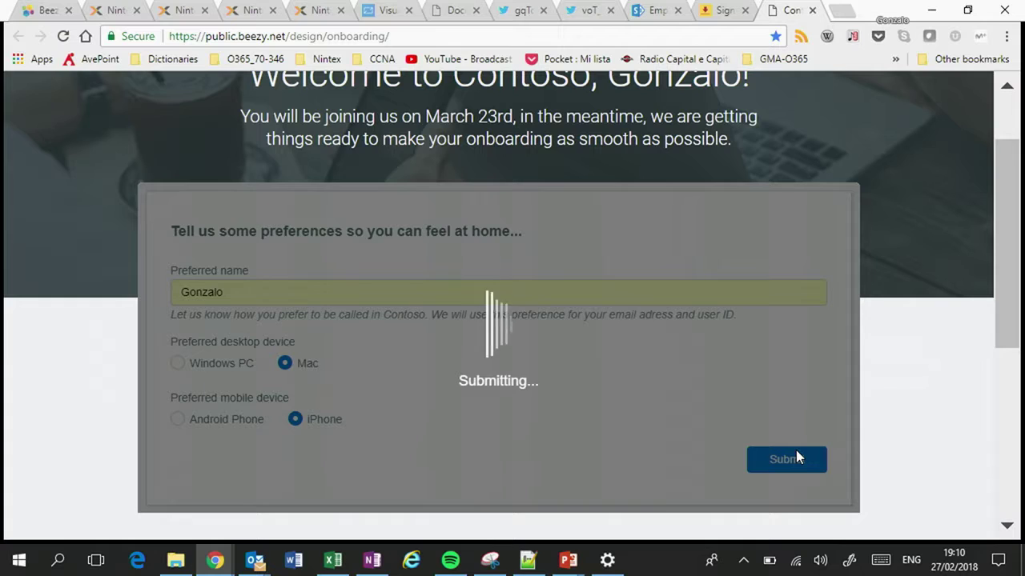
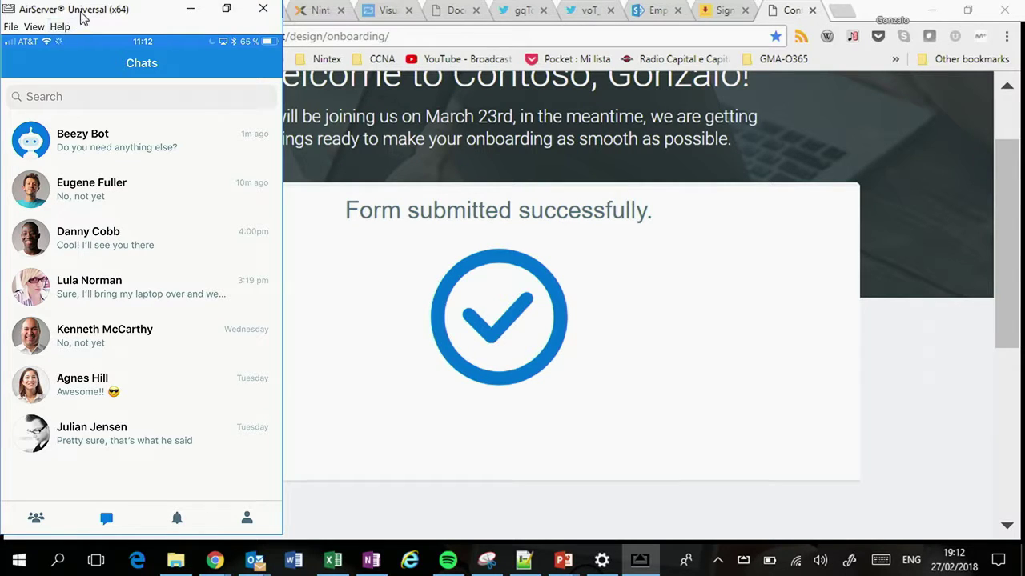
Step: Move the AirServer phone mirror aside to reveal the Beezy Start page feed
{"action": "left_click_drag", "start_coordinate": [82, 16], "coordinate": [424, 22]}
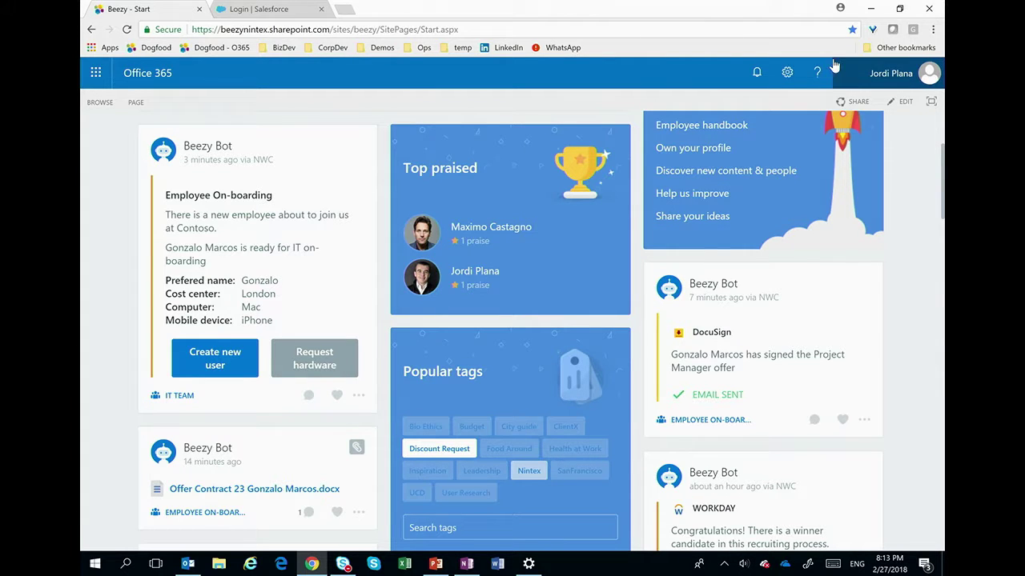
Step: Reload the Beezy feed and scroll down to the new Lakewood 20% discount-request post
{"action": "scroll", "coordinate": [419, 213], "scroll_direction": "up", "scroll_amount": 3}
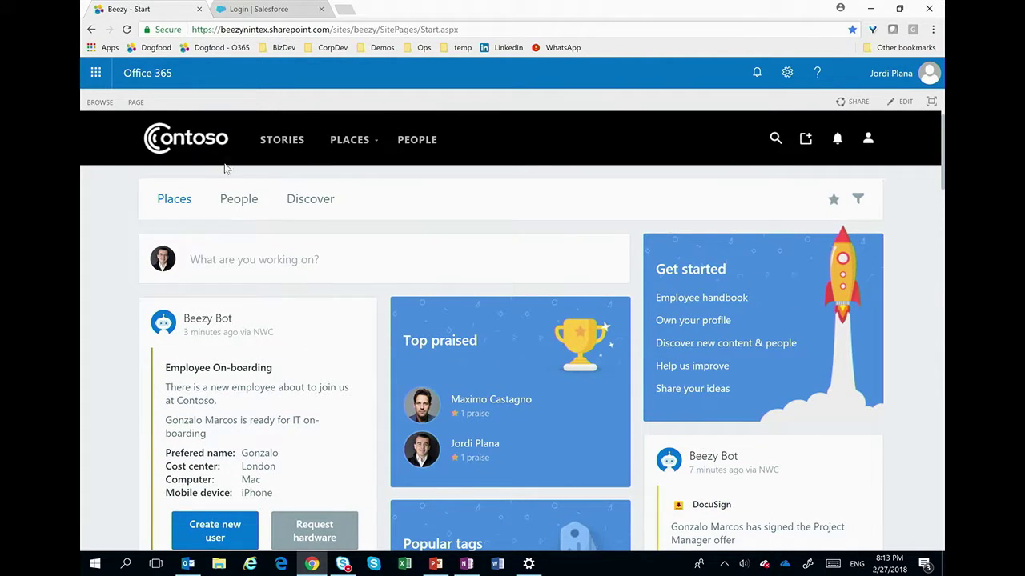
{"action": "left_click", "coordinate": [186, 140]}
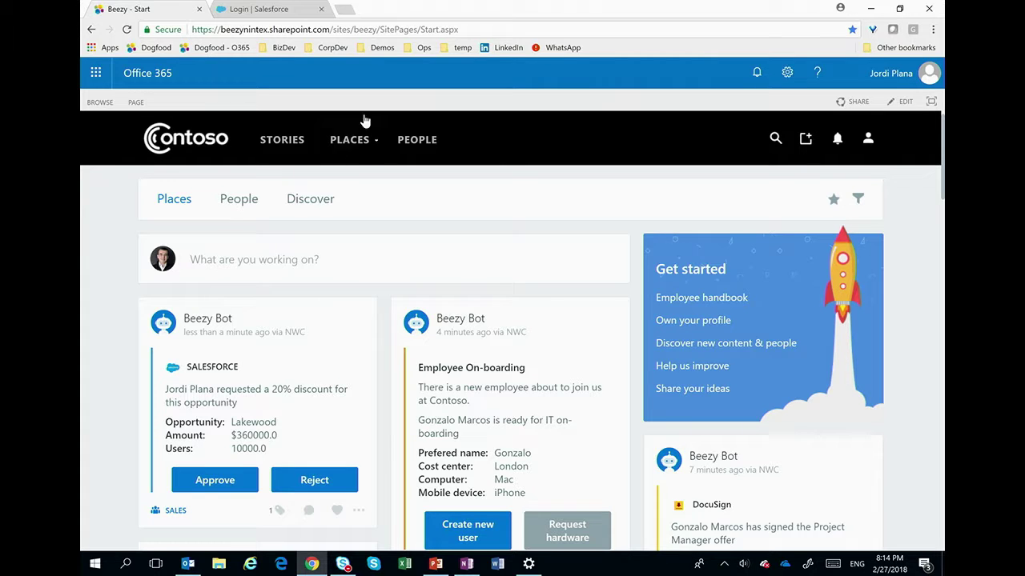
{"action": "scroll", "coordinate": [942, 165], "scroll_direction": "down", "scroll_amount": 2}
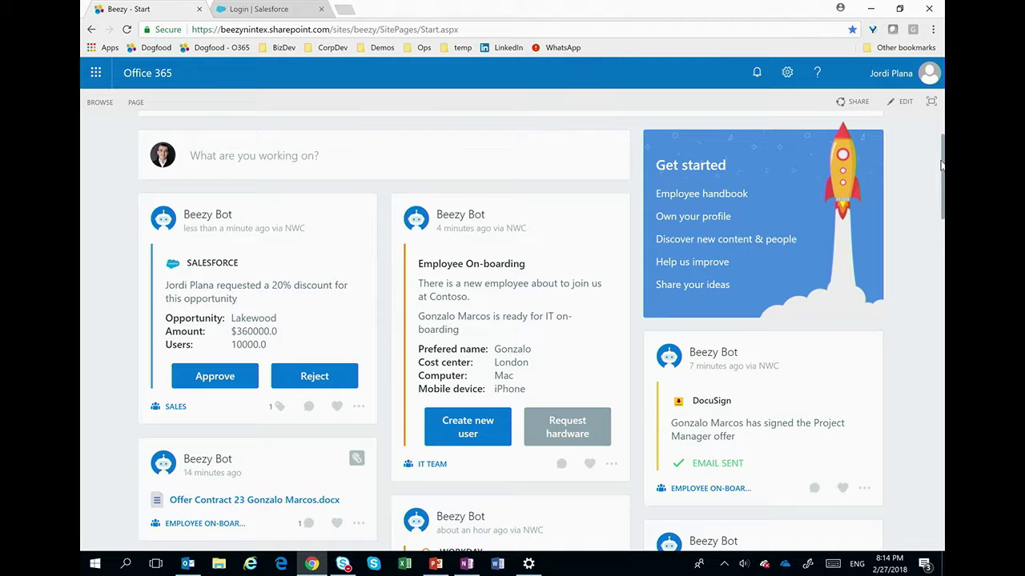
{"action": "scroll", "coordinate": [942, 164], "scroll_direction": "down", "scroll_amount": 1}
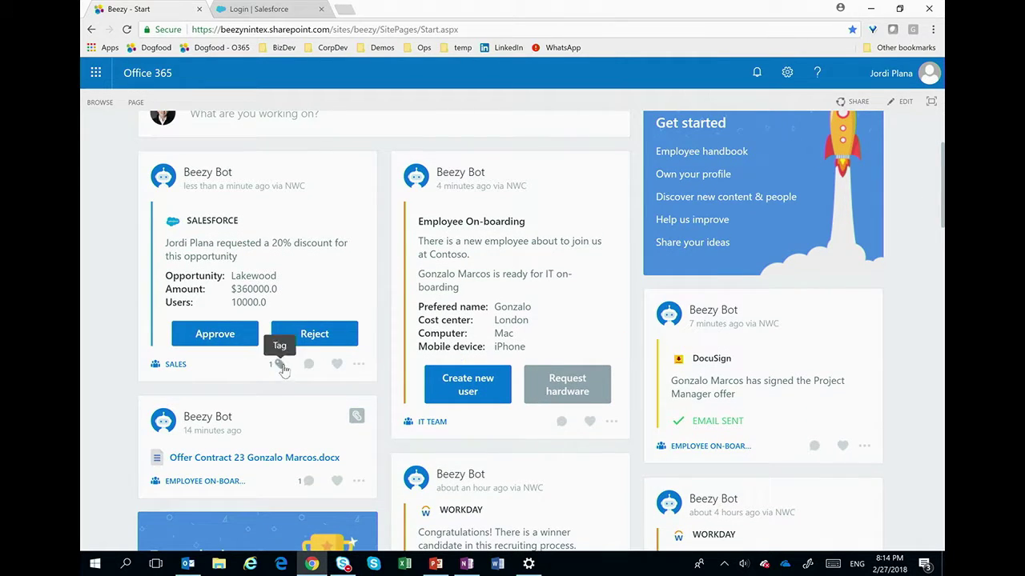
Step: Start a comment on the discount request: 'Should we give this customer this big discount?'
{"action": "left_click", "coordinate": [279, 364]}
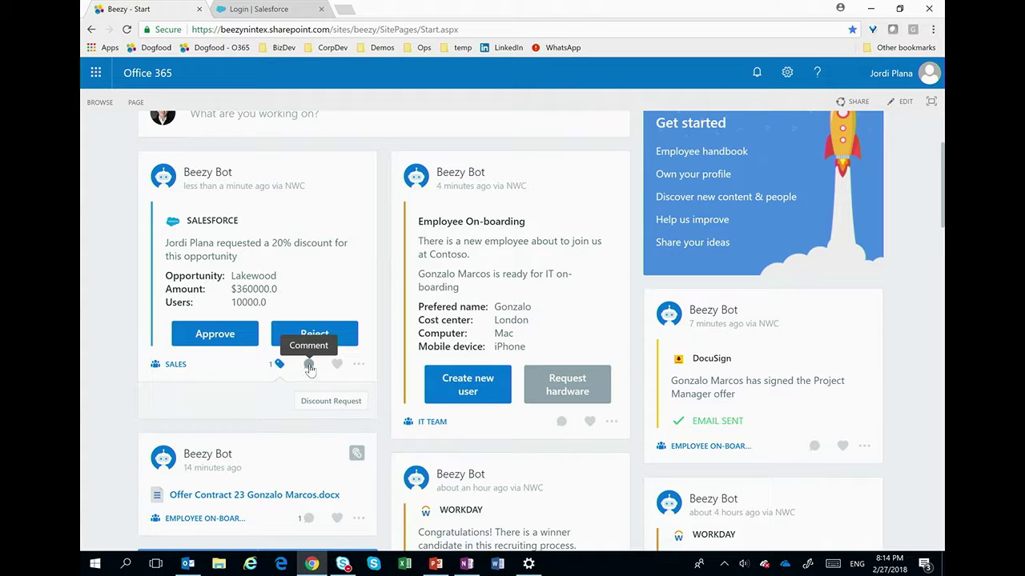
{"action": "left_click", "coordinate": [308, 367]}
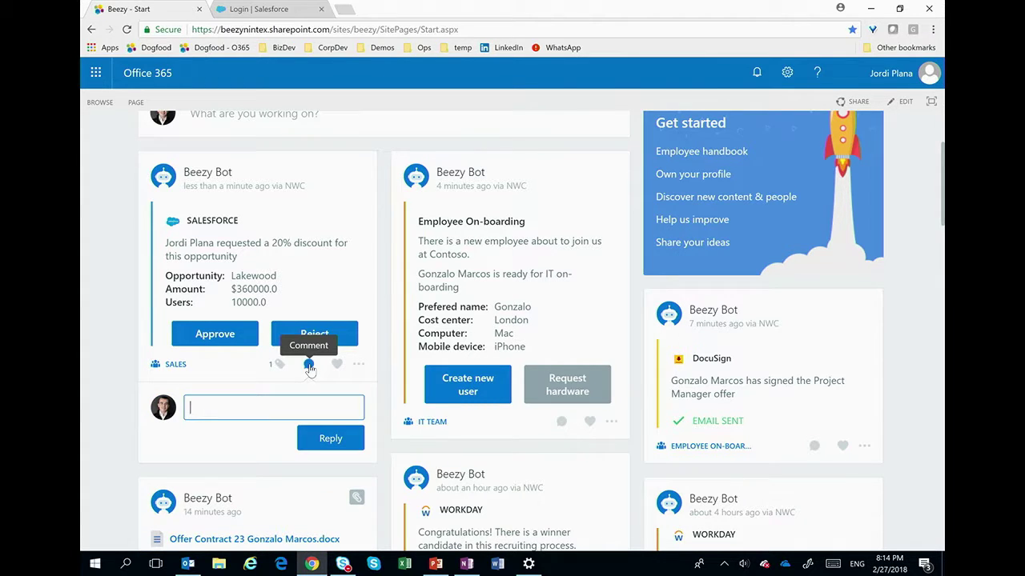
{"action": "type", "text": "Sho"}
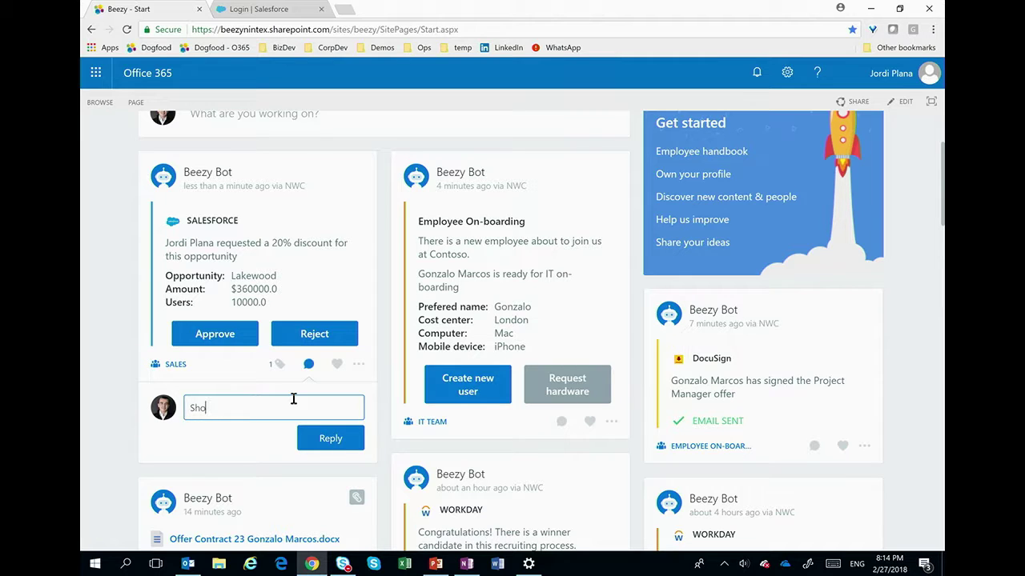
{"action": "type", "text": "uld we give this customer this"}
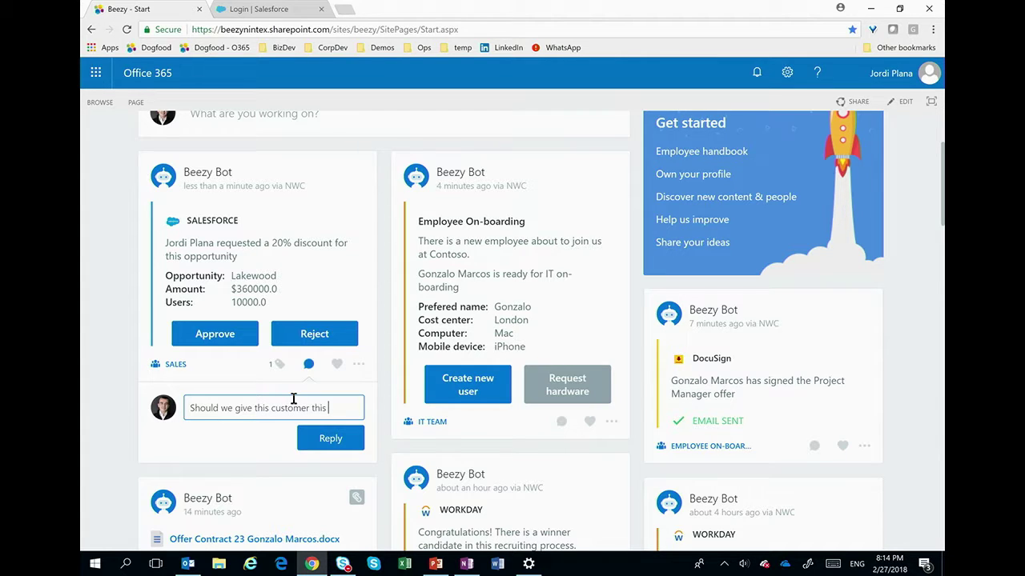
{"action": "type", "text": " big disco"}
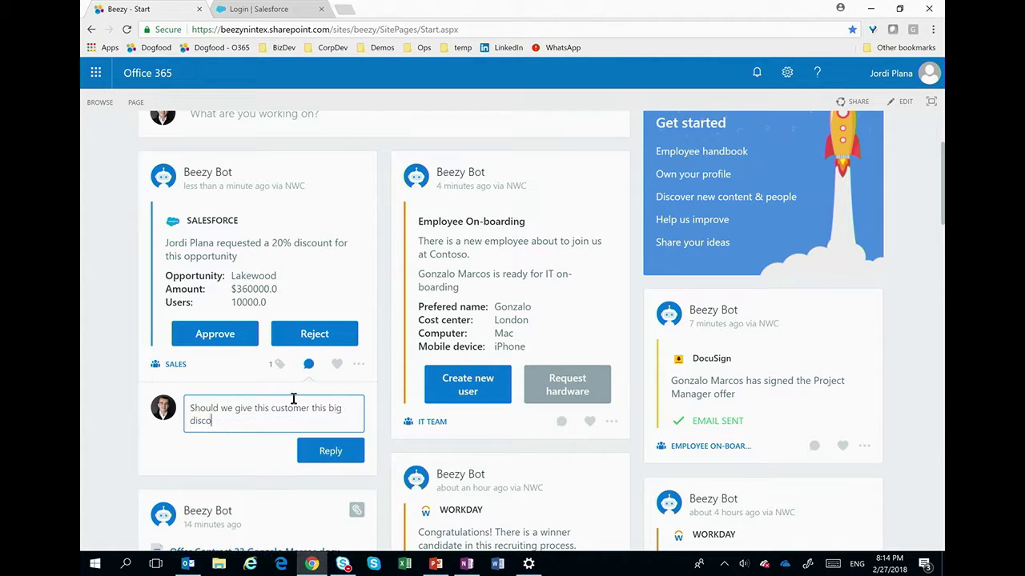
{"action": "type", "text": "unt?"}
Step: Post the question and the reply 'DAve just called me and agreed if we close today!', then approve the request
{"action": "left_click", "coordinate": [348, 453]}
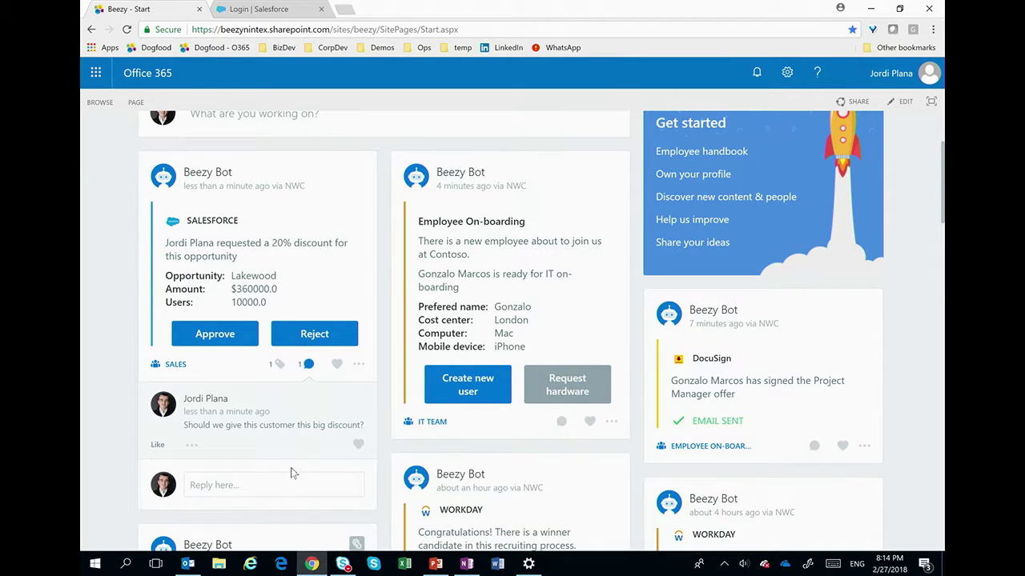
{"action": "left_click", "coordinate": [281, 487]}
{"action": "type", "text": "D"}
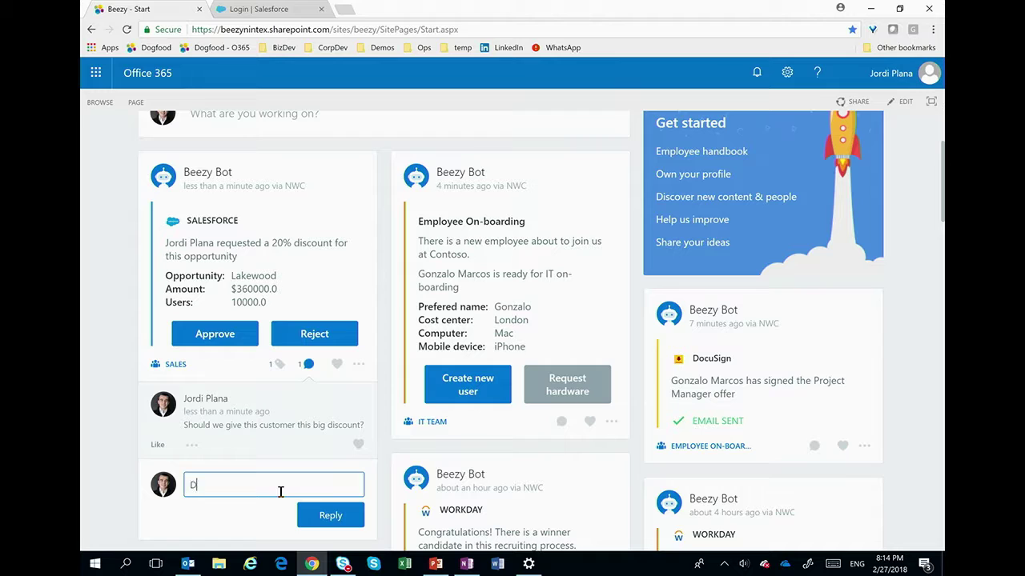
{"action": "type", "text": "Ave just called me and agreed i"}
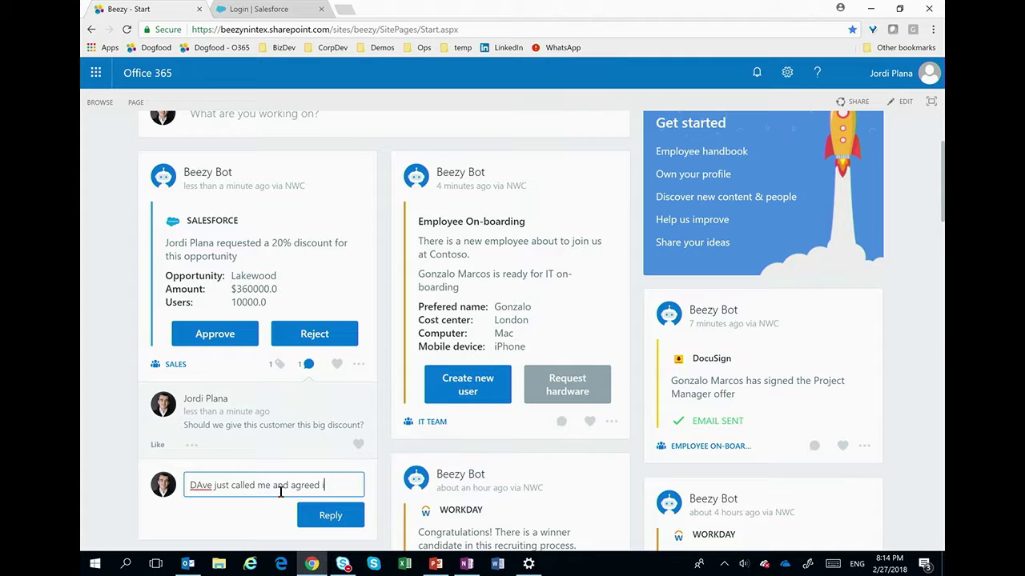
{"action": "type", "text": "f we close "}
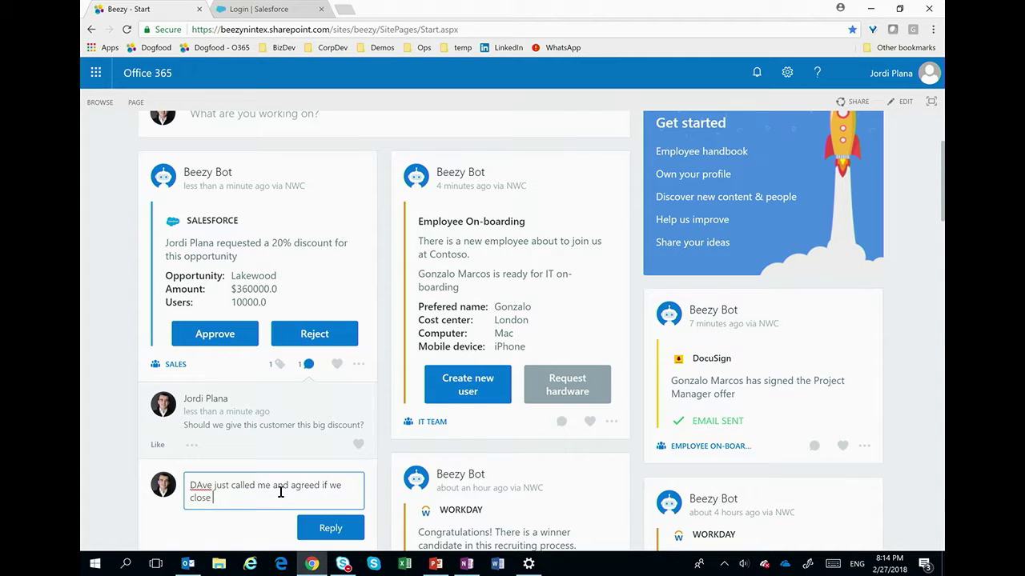
{"action": "type", "text": "today!"}
{"action": "left_click", "coordinate": [327, 531]}
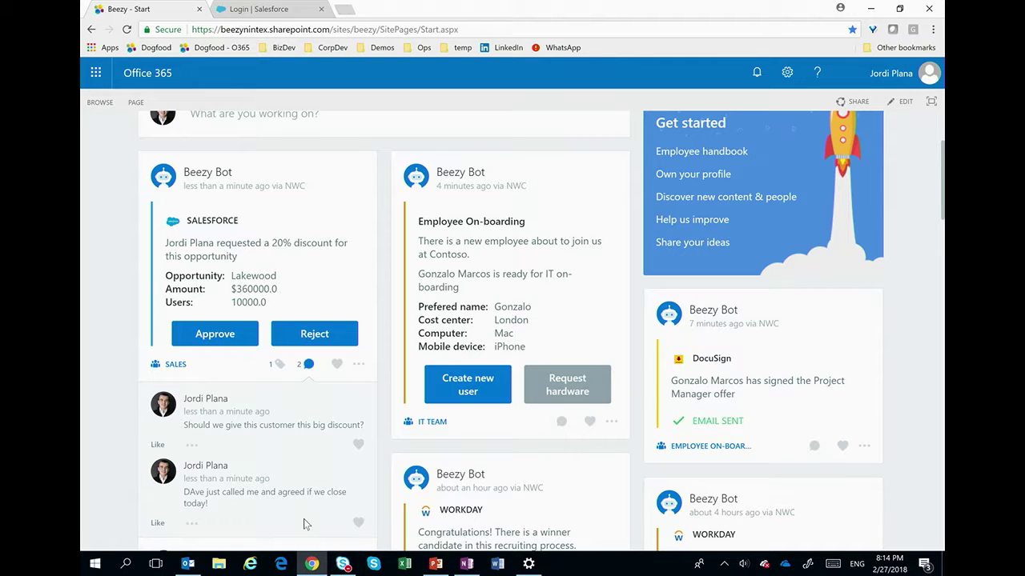
{"action": "left_click", "coordinate": [225, 339]}
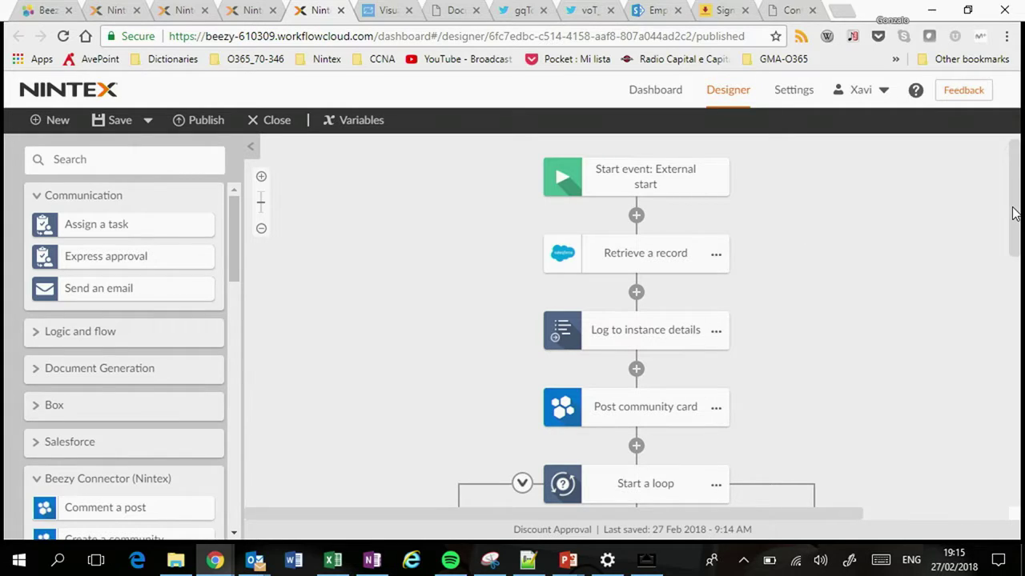
{"action": "left_click_drag", "start_coordinate": [1013, 213], "coordinate": [1013, 217]}
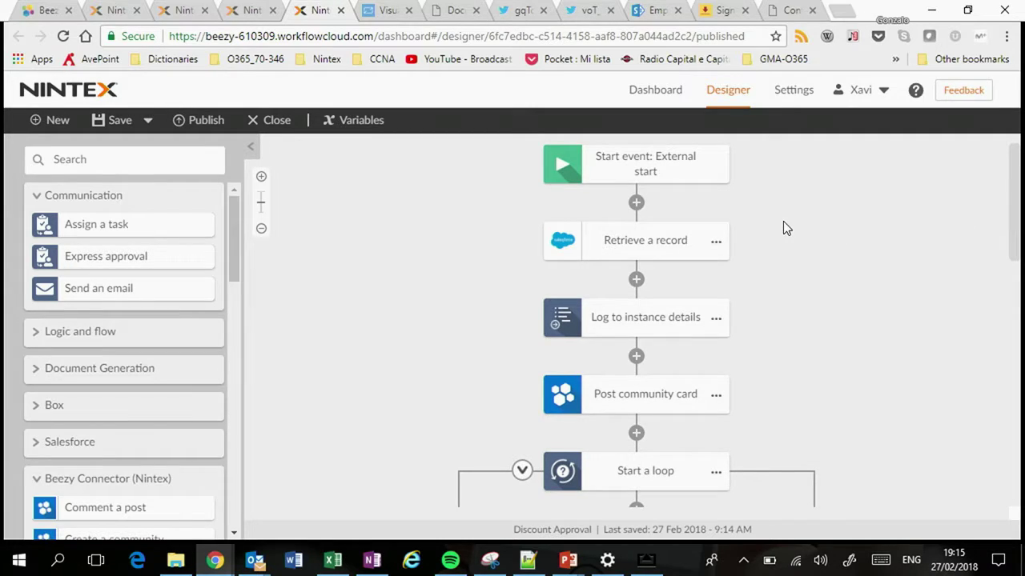
{"action": "left_click", "coordinate": [659, 160]}
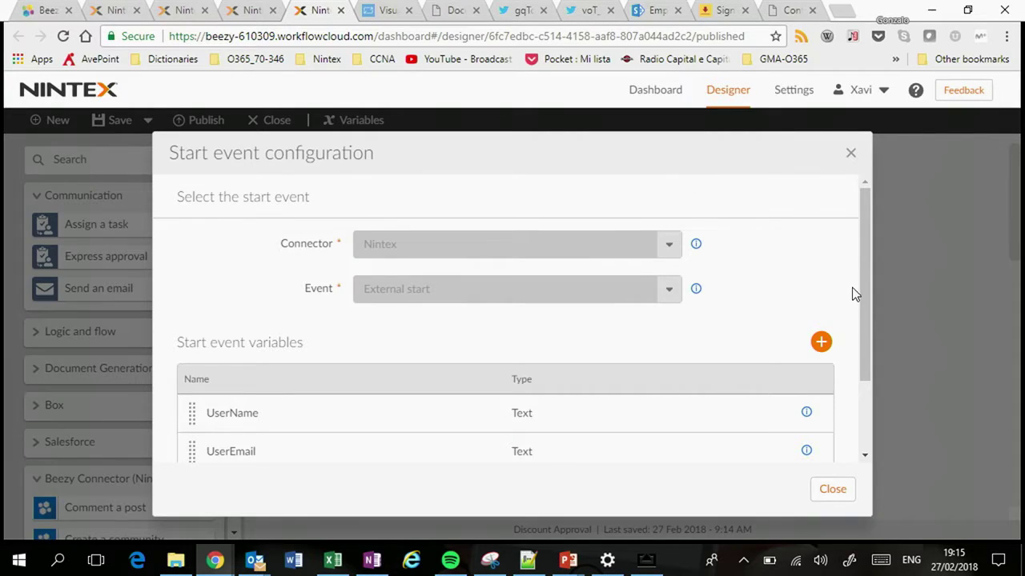
{"action": "left_click_drag", "start_coordinate": [865, 293], "coordinate": [846, 370]}
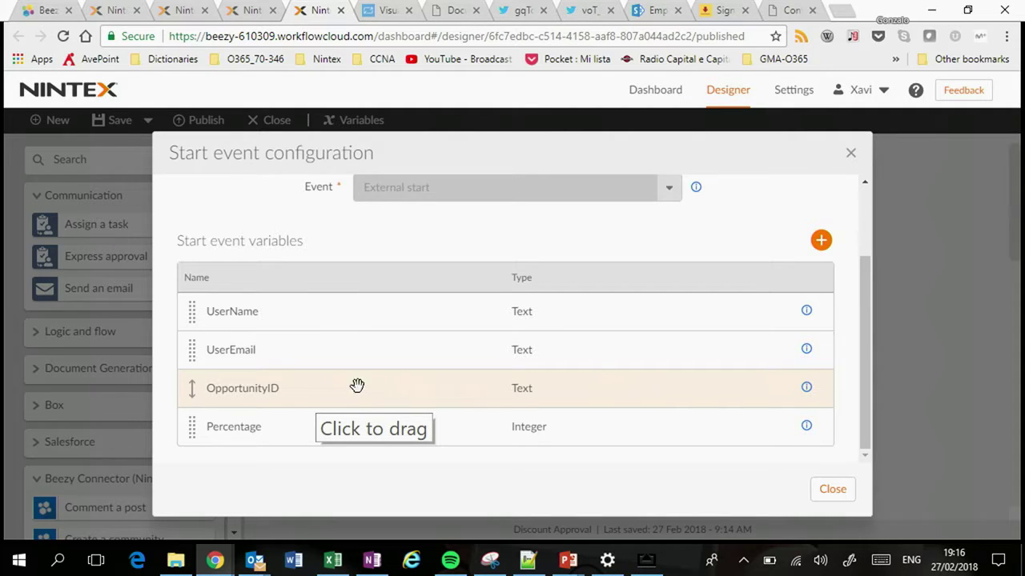
{"action": "left_click", "coordinate": [851, 154]}
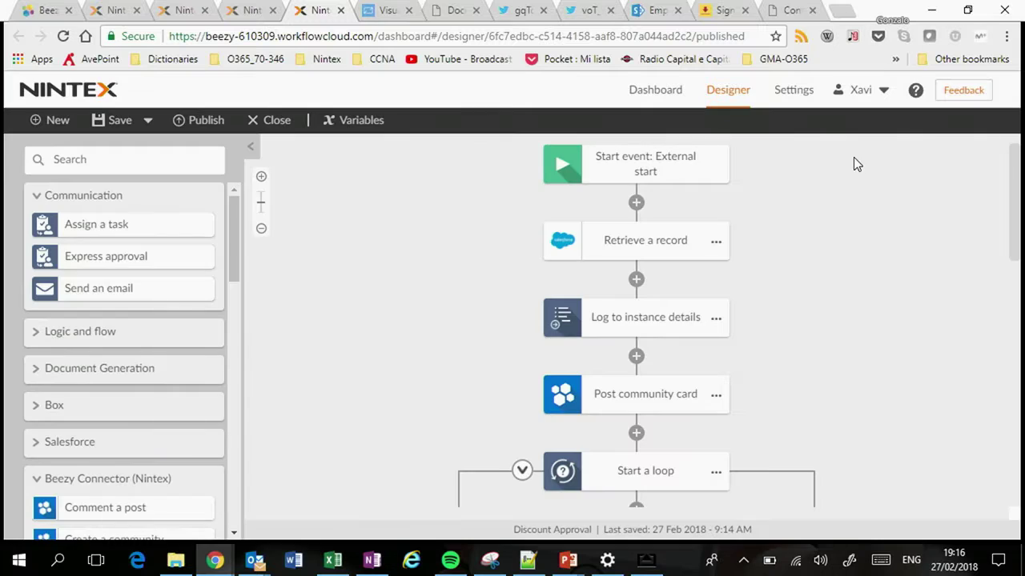
Step: Inspect the Retrieve a record settings, then bring the Approve and Reject branches into view
{"action": "left_click", "coordinate": [656, 244]}
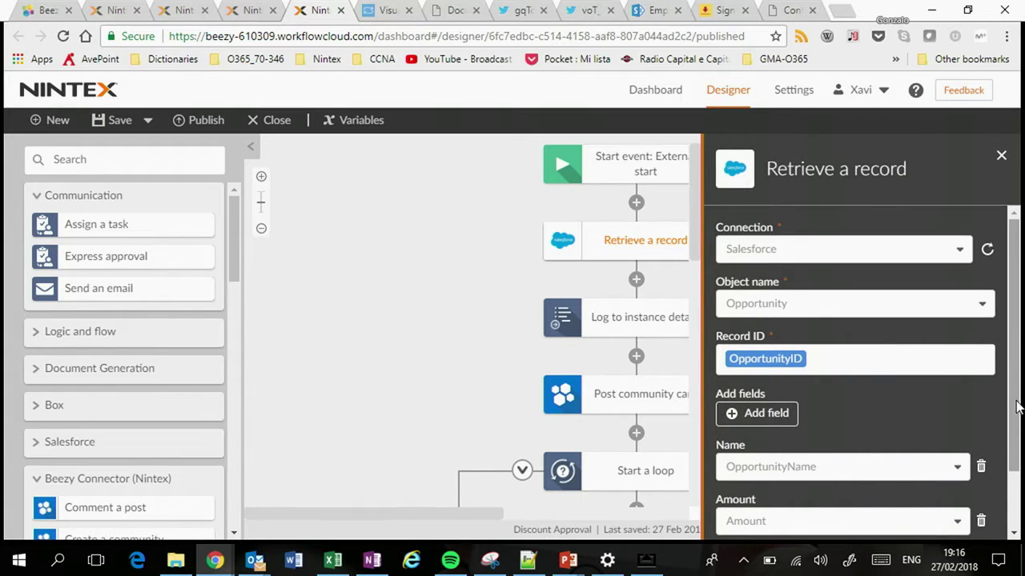
{"action": "scroll", "coordinate": [1012, 438], "scroll_direction": "down", "scroll_amount": 1}
{"action": "left_click_drag", "start_coordinate": [1012, 439], "coordinate": [1010, 432]}
{"action": "left_click", "coordinate": [451, 304]}
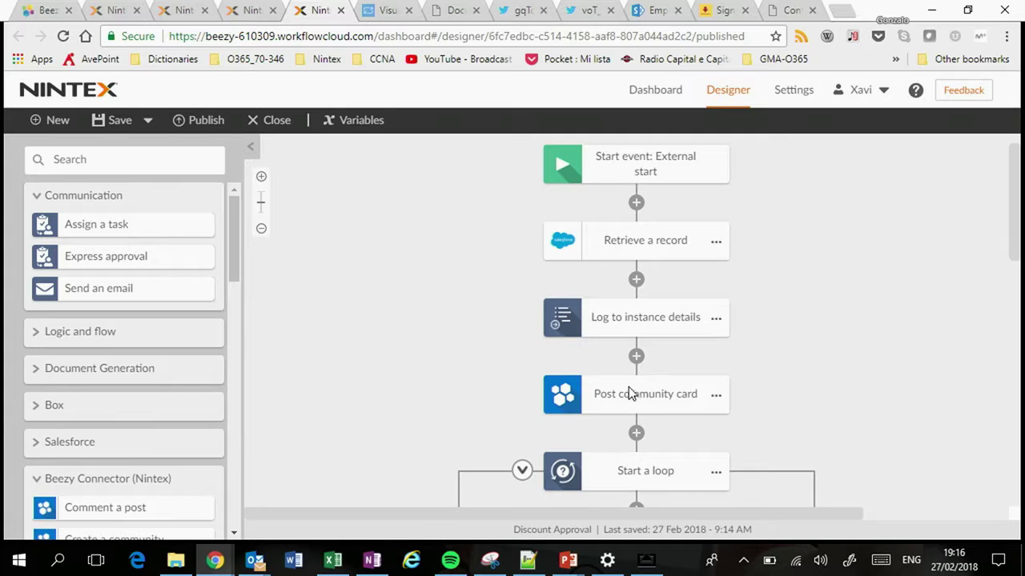
{"action": "left_click_drag", "start_coordinate": [1012, 240], "coordinate": [978, 395]}
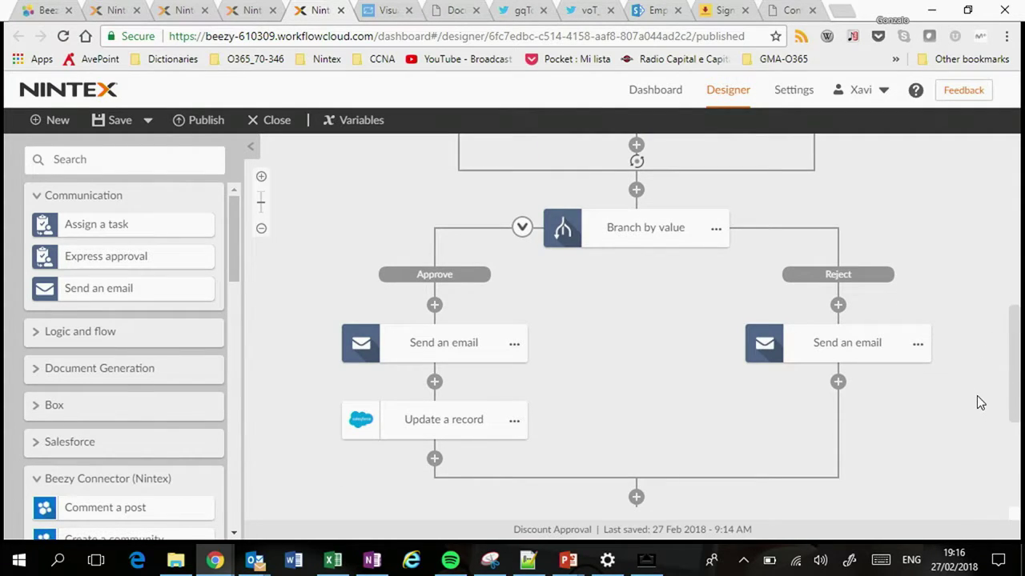
Step: Inspect the Reject branch's email settings and how Update a record sets the Discount field
{"action": "left_click", "coordinate": [837, 356]}
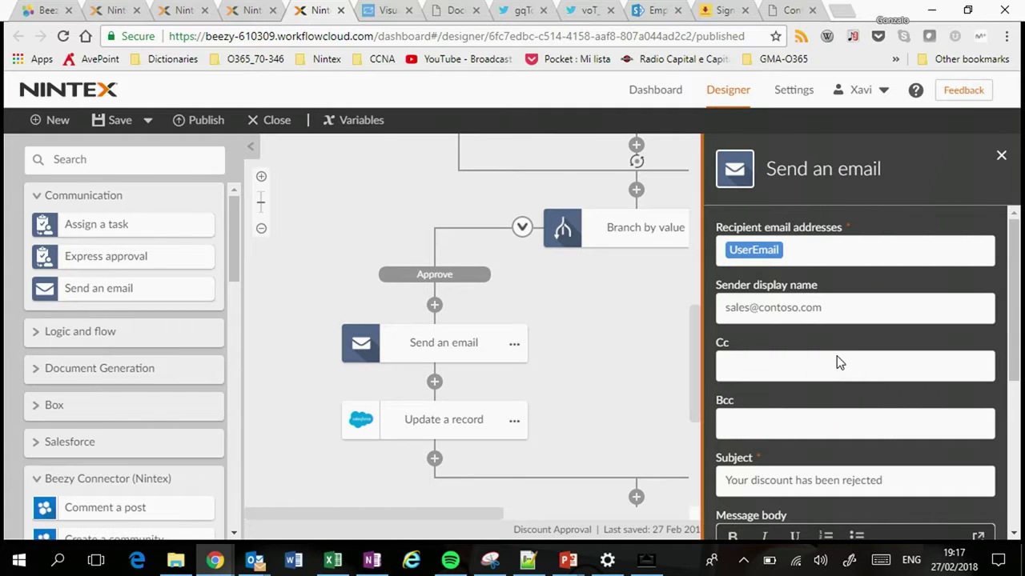
{"action": "left_click", "coordinate": [633, 341]}
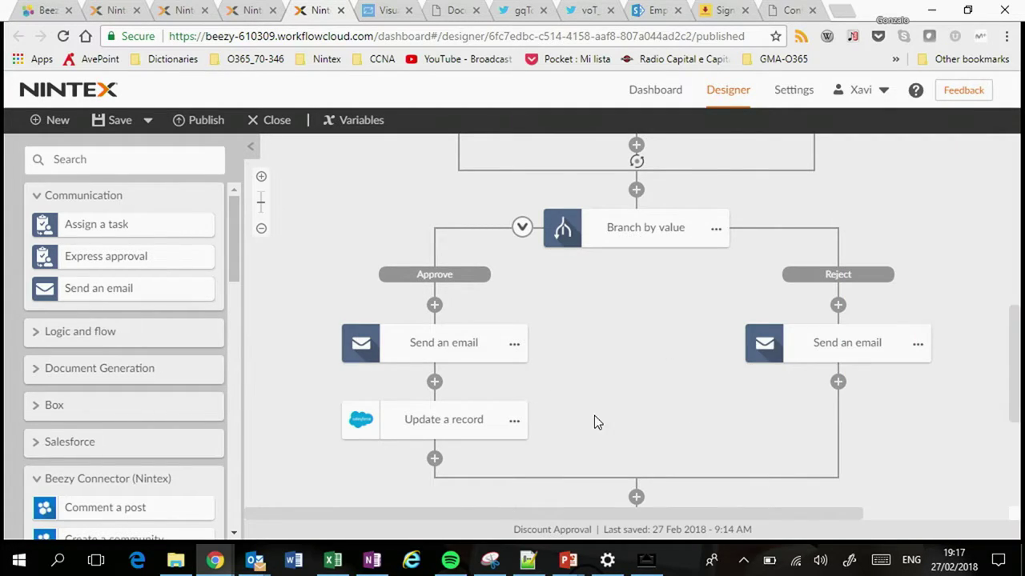
{"action": "left_click", "coordinate": [450, 430]}
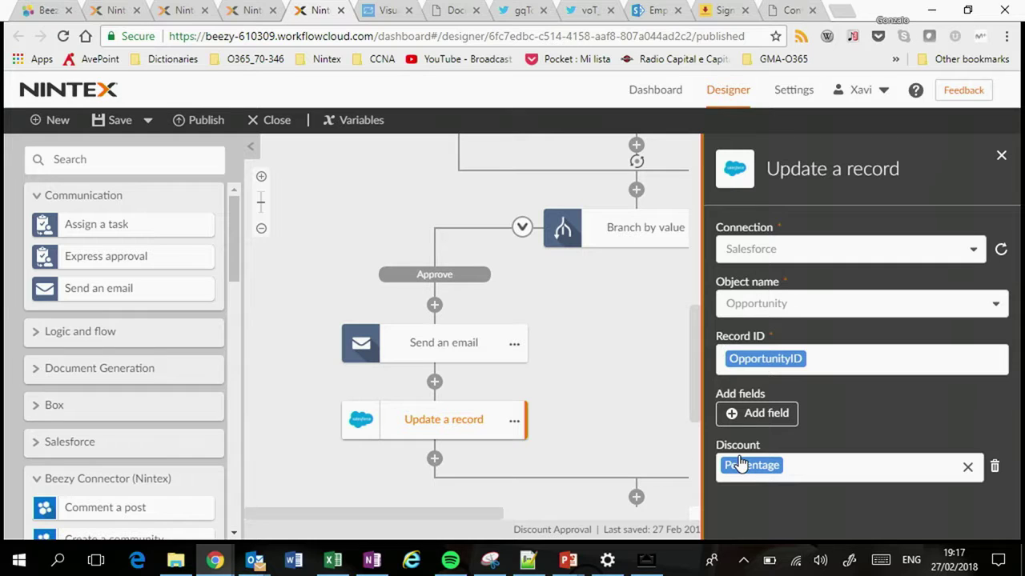
{"action": "left_click", "coordinate": [593, 397]}
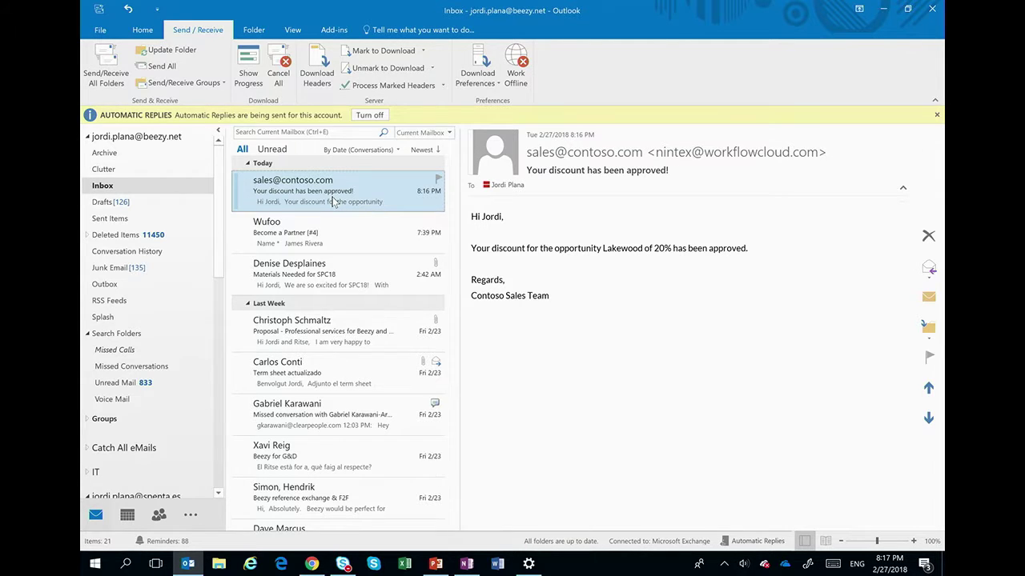
Step: Check the Beezy card, then reload the Lakewood opportunity so its Discount shows 20%
{"action": "left_click", "coordinate": [314, 566]}
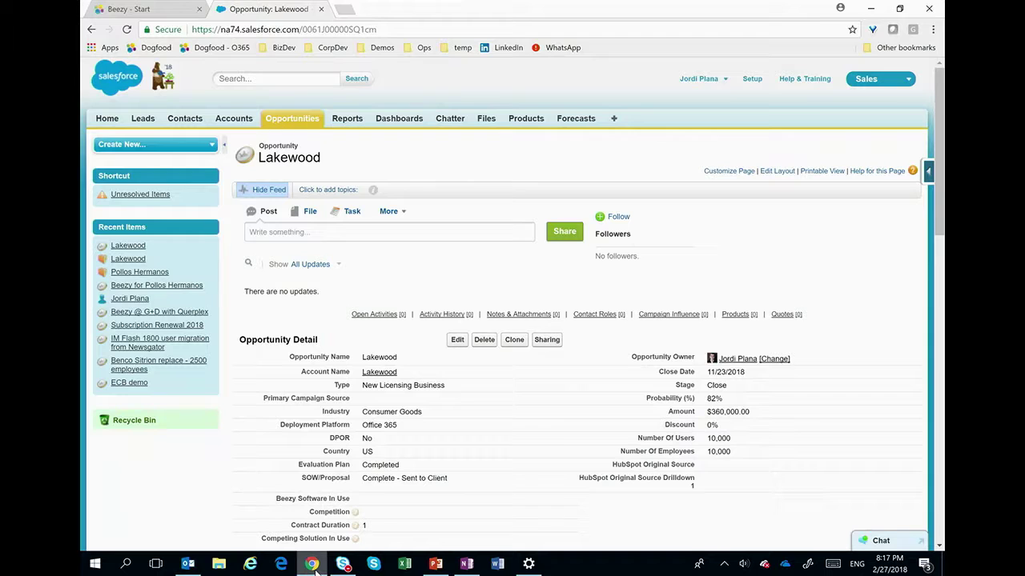
{"action": "left_click", "coordinate": [140, 9]}
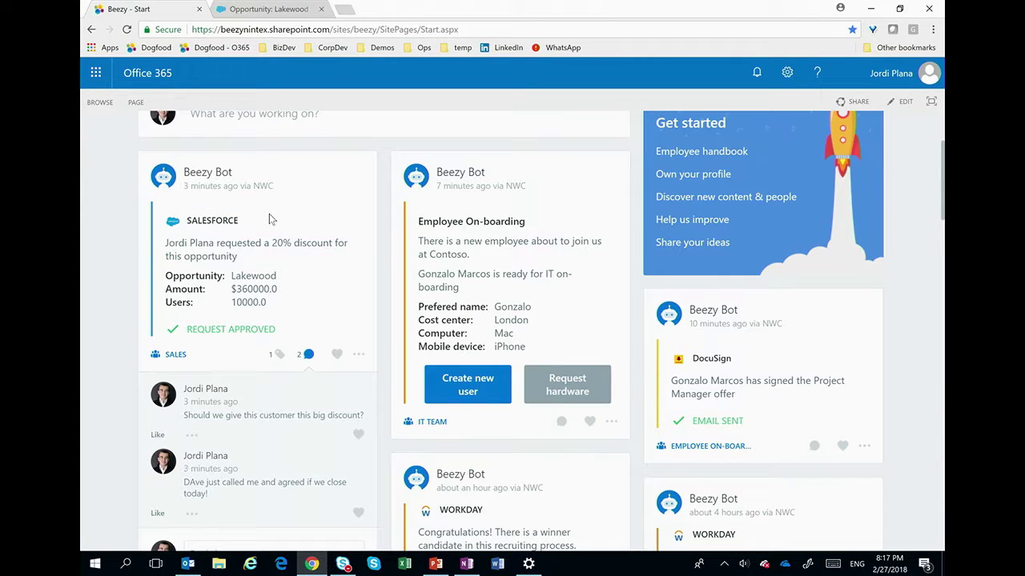
{"action": "left_click", "coordinate": [273, 10]}
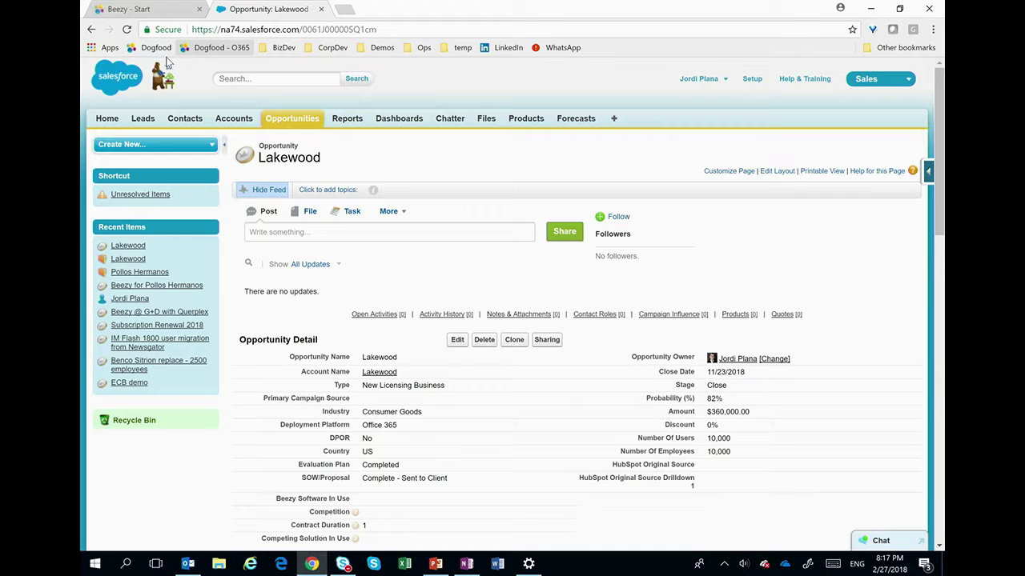
{"action": "left_click", "coordinate": [126, 29]}
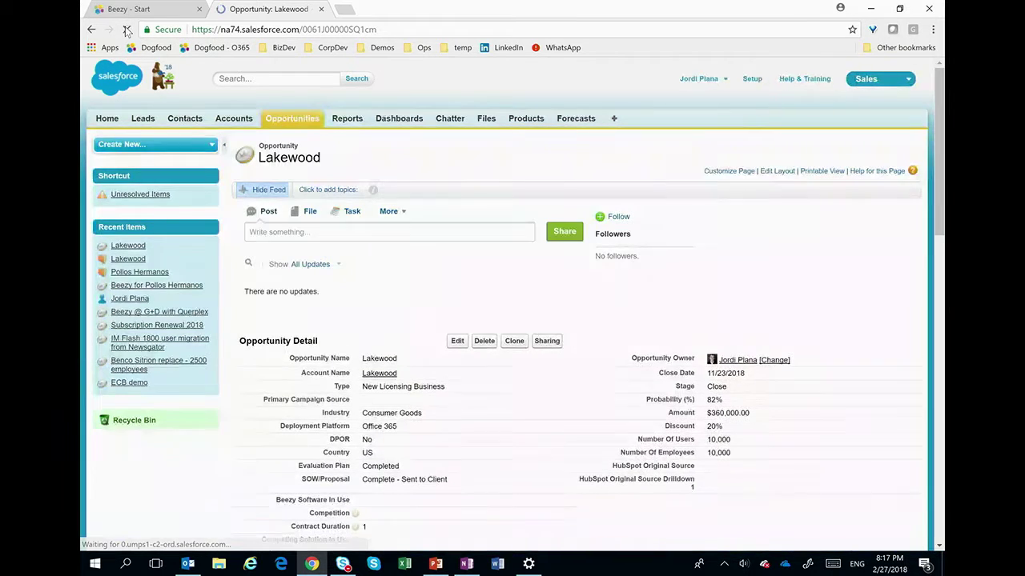